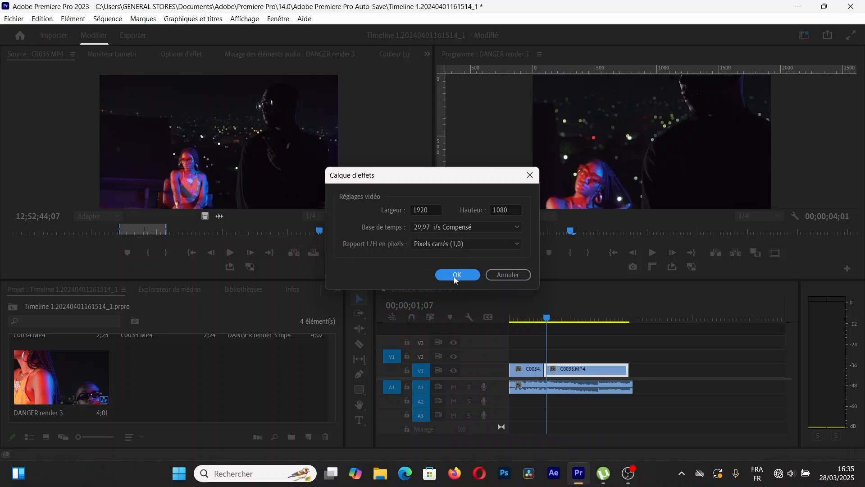
Step: Place the adjustment layer on track V2 and shorten it to straddle the cut between C0034.MP4 and C0035.MP4
{"action": "left_click_drag", "start_coordinate": [186, 397], "coordinate": [530, 355]}
{"action": "left_click_drag", "start_coordinate": [676, 354], "coordinate": [540, 358]}
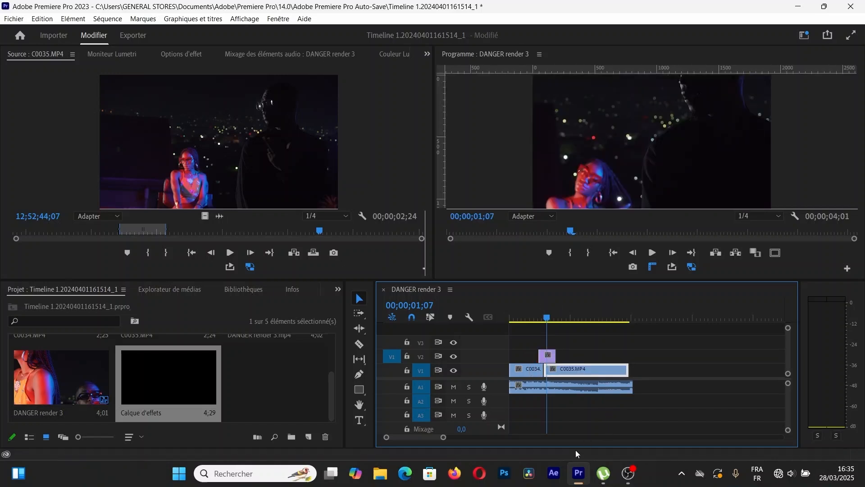
{"action": "left_click_drag", "start_coordinate": [443, 438], "coordinate": [432, 439]}
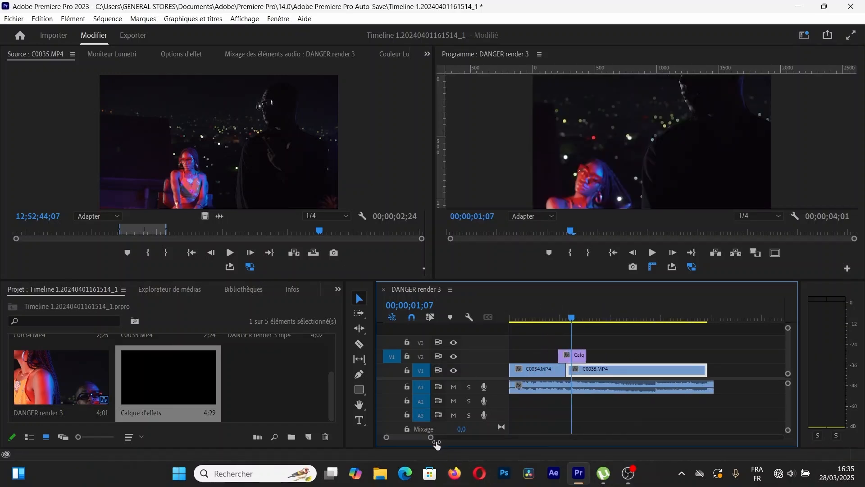
Step: Find the Décalage video effect, apply it to the adjustment layer on V2, and display the effect's settings
{"action": "left_click", "coordinate": [579, 356]}
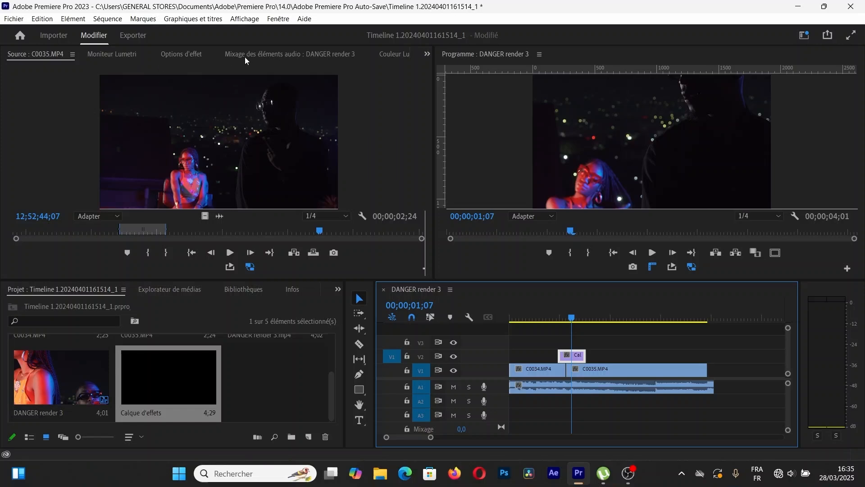
{"action": "left_click", "coordinate": [338, 290]}
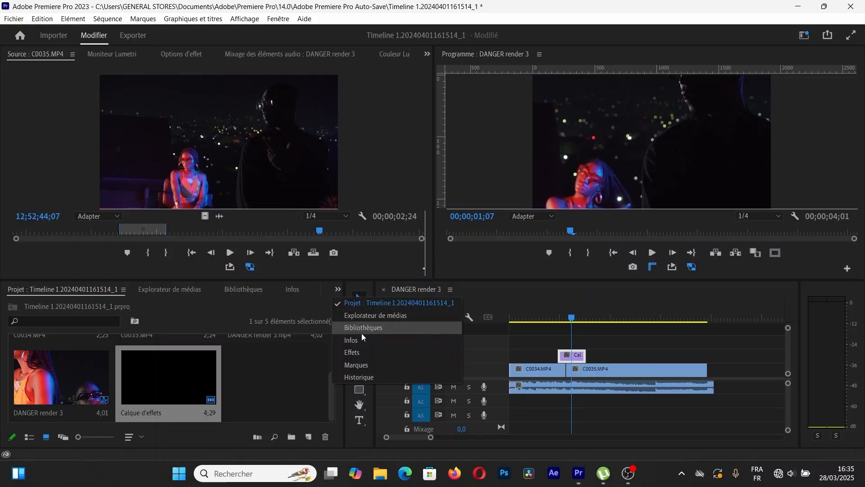
{"action": "left_click", "coordinate": [362, 348]}
{"action": "left_click", "coordinate": [77, 305]}
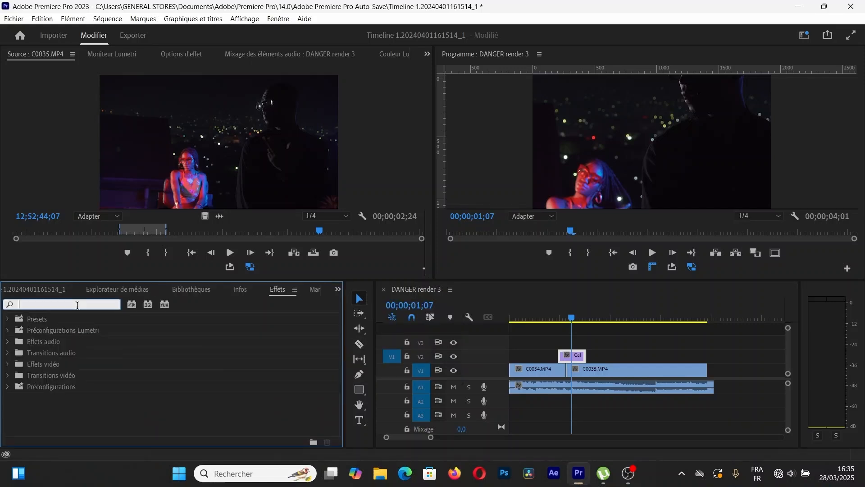
{"action": "type", "text": "dé"}
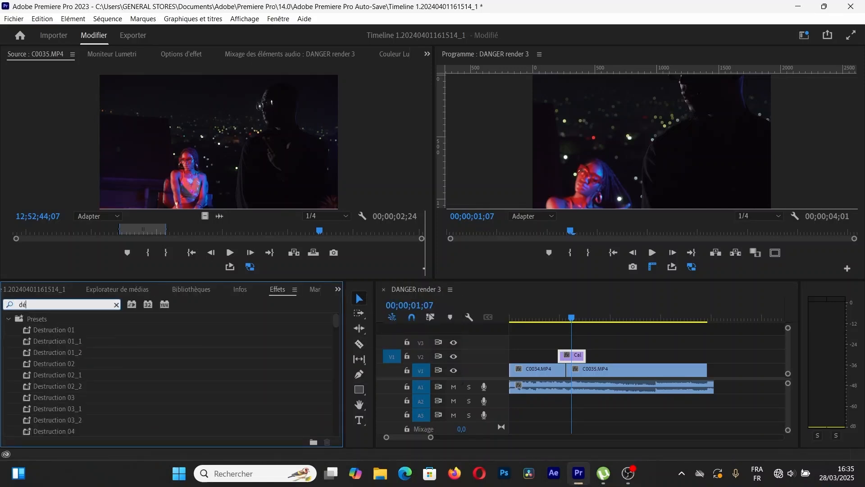
{"action": "type", "text": "ca"}
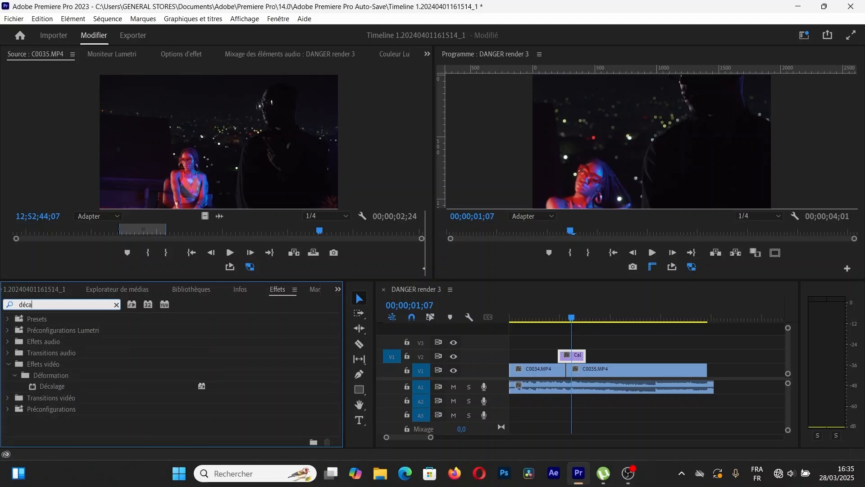
{"action": "left_click_drag", "start_coordinate": [54, 384], "coordinate": [569, 355]}
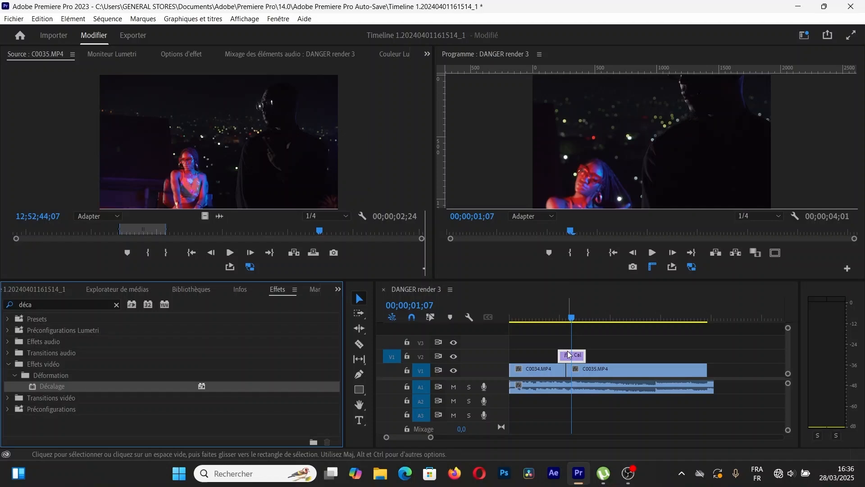
{"action": "left_click", "coordinate": [193, 53]}
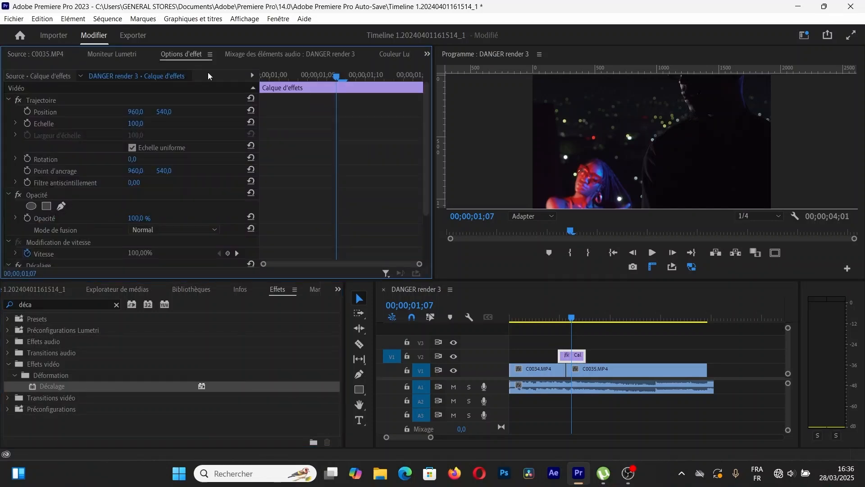
{"action": "scroll", "coordinate": [149, 229], "scroll_direction": "up", "scroll_amount": 2}
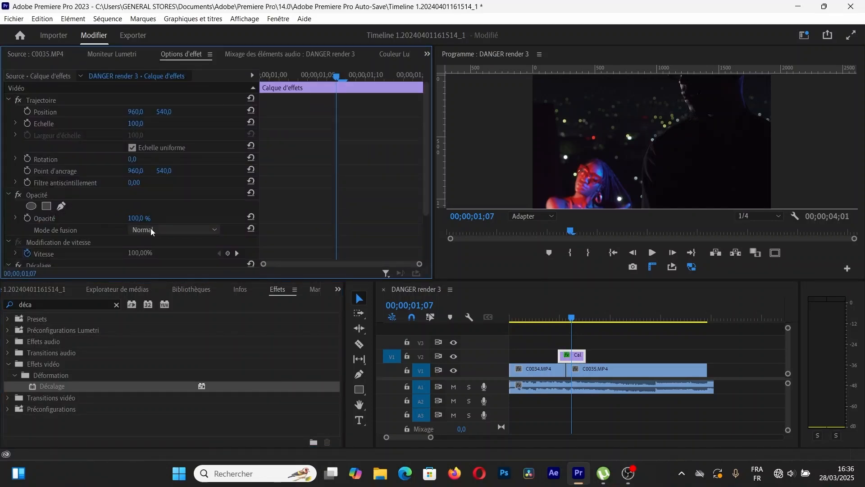
{"action": "left_click_drag", "start_coordinate": [423, 180], "coordinate": [431, 243]}
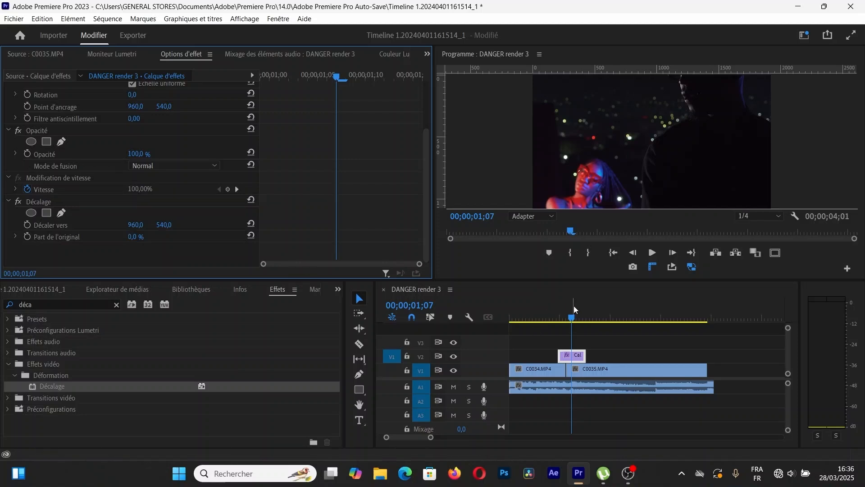
Step: Try a vertical Décaler vers value of 864 on the adjustment layer at 00;00;01;04
{"action": "left_click_drag", "start_coordinate": [570, 319], "coordinate": [566, 319]}
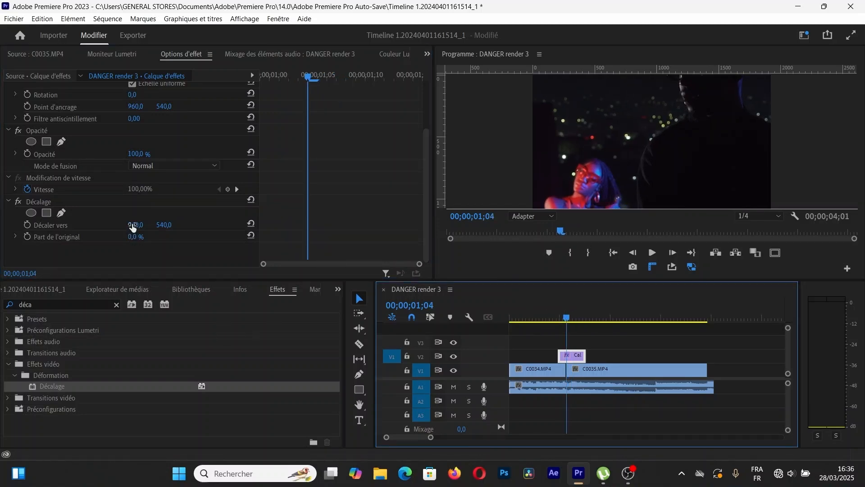
{"action": "left_click_drag", "start_coordinate": [163, 230], "coordinate": [297, 230]}
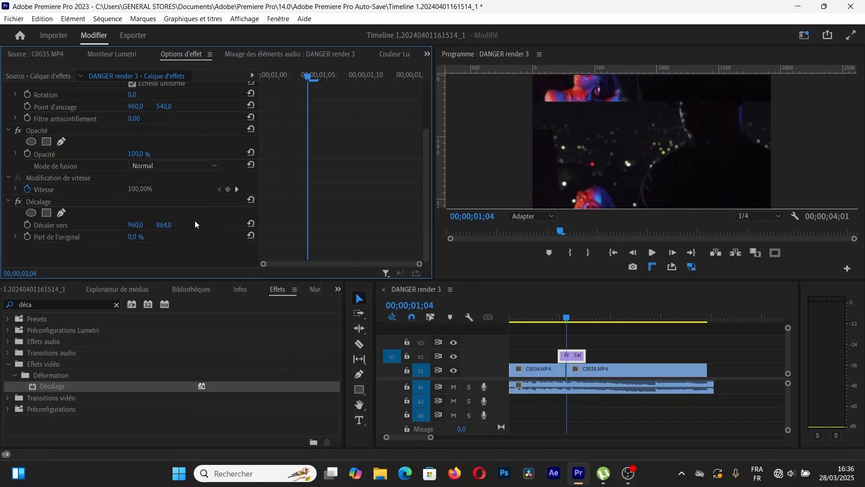
Step: Keyframe the adjustment layer's Décaler vers from 960, 540 at 00;00;00;29 to 960, 901 at 00;00;01;15
{"action": "left_click_drag", "start_coordinate": [301, 74], "coordinate": [254, 83]}
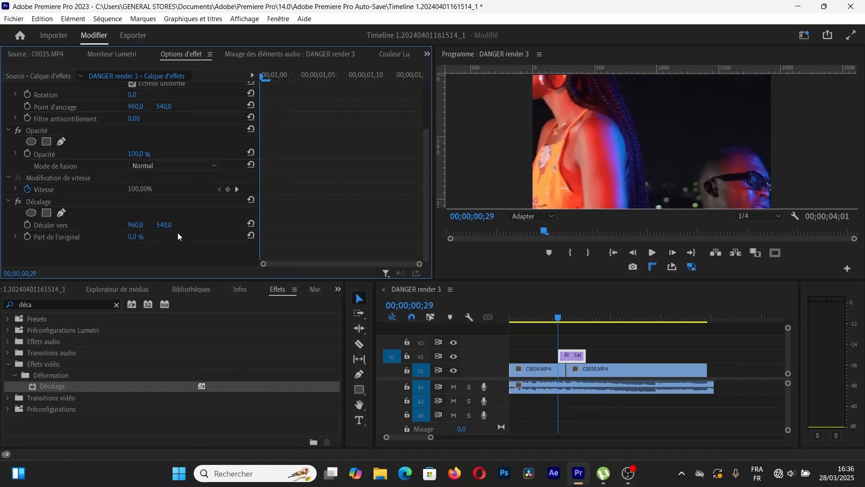
{"action": "left_click", "coordinate": [27, 225]}
{"action": "left_click", "coordinate": [415, 73]}
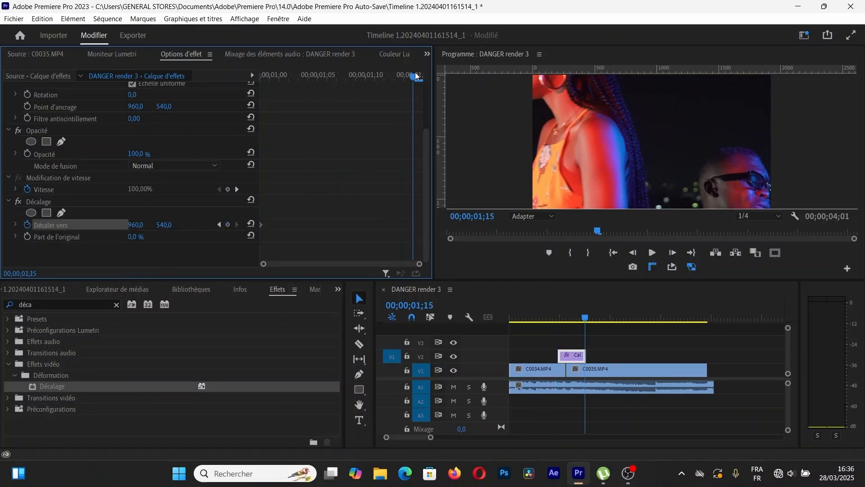
{"action": "left_click_drag", "start_coordinate": [163, 224], "coordinate": [319, 225]}
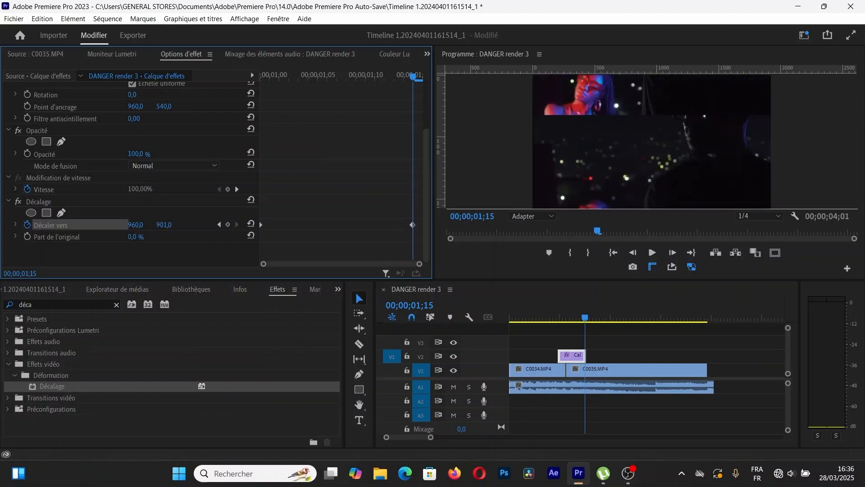
{"action": "mouse_move", "coordinate": [131, 237]}
{"action": "left_mouse_down"}
{"action": "mouse_move", "coordinate": [176, 237]}
{"action": "mouse_move", "coordinate": [131, 237]}
{"action": "left_mouse_up"}
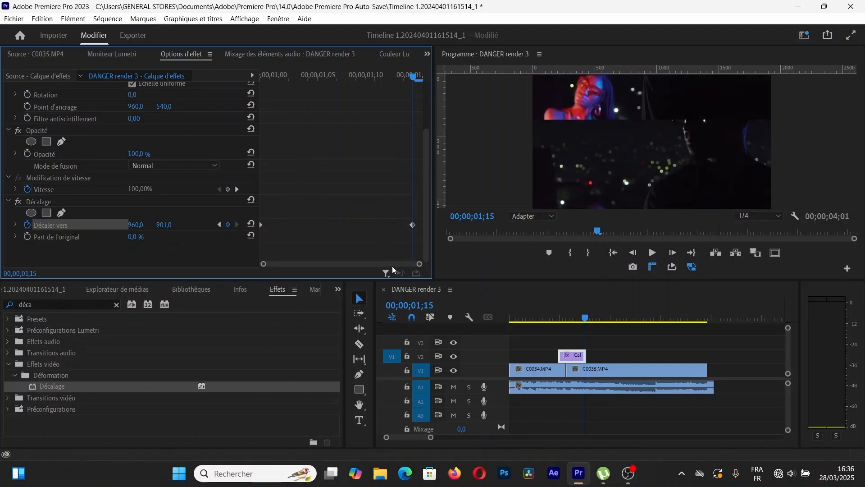
Step: Play the sequence from just before the adjustment layer to preview the offset transition
{"action": "left_click", "coordinate": [561, 320]}
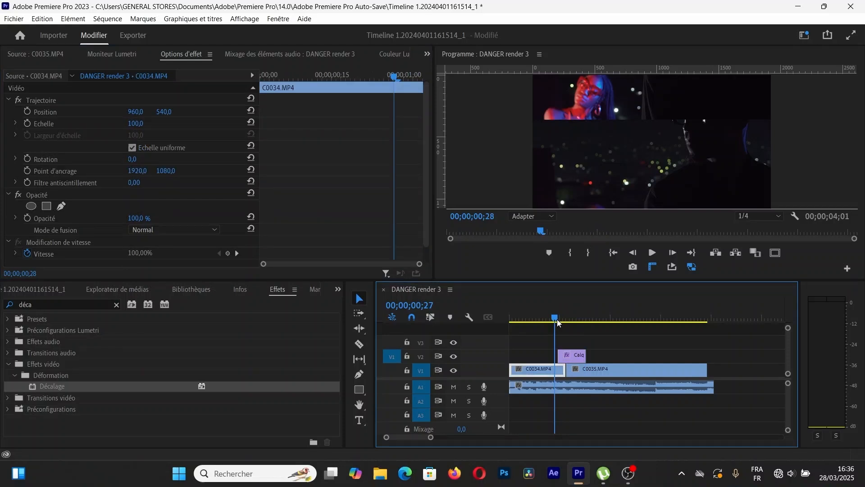
{"action": "key", "text": "space"}
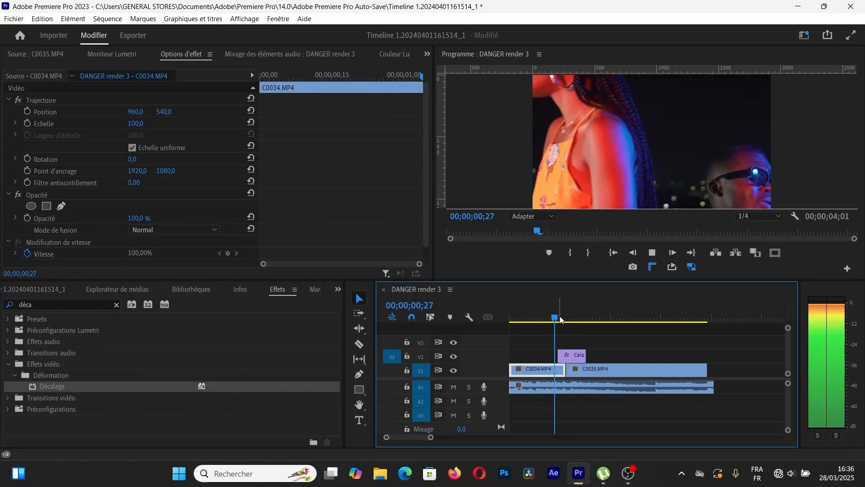
{"action": "key", "text": "space"}
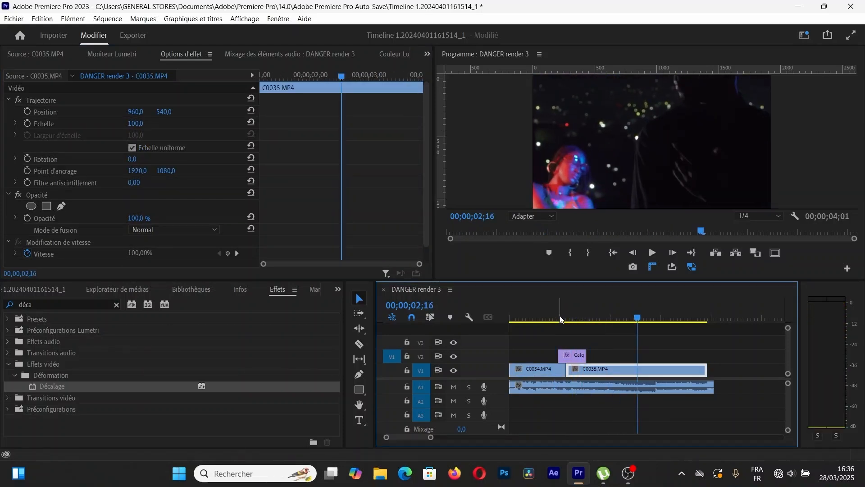
Step: Try scaling C0034.MP4 down to 49 and reset its scale
{"action": "left_click", "coordinate": [540, 318]}
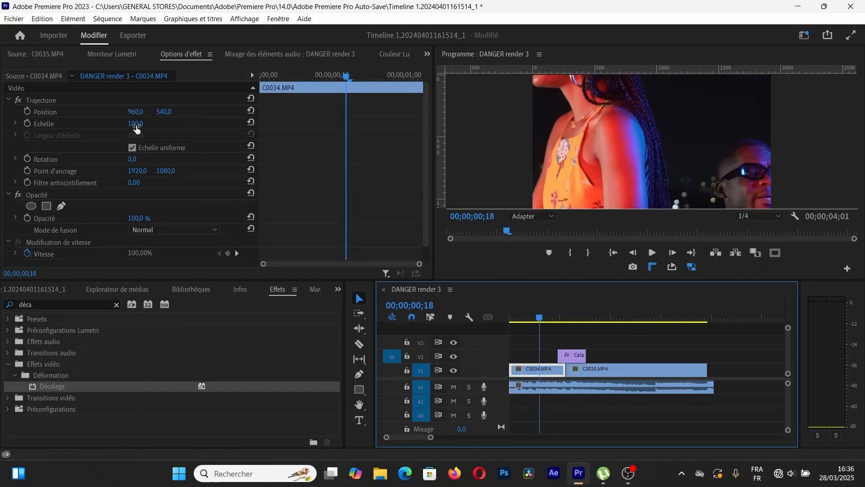
{"action": "left_click_drag", "start_coordinate": [136, 129], "coordinate": [114, 129]}
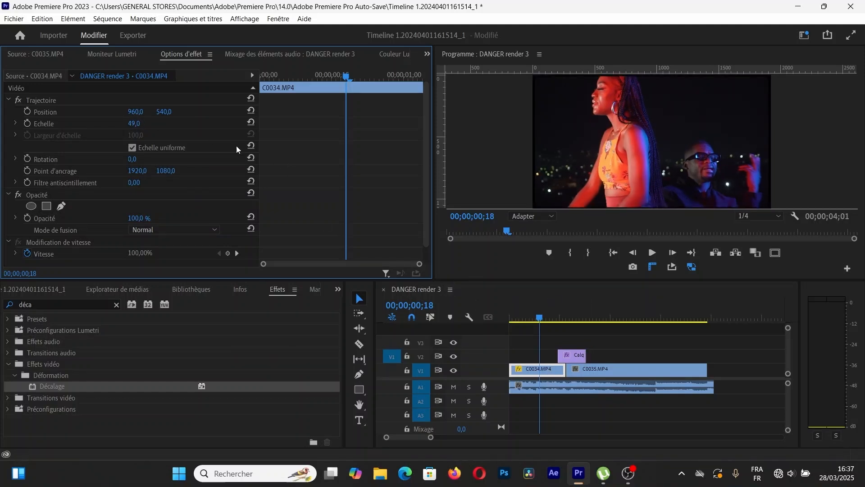
{"action": "left_click", "coordinate": [250, 122]}
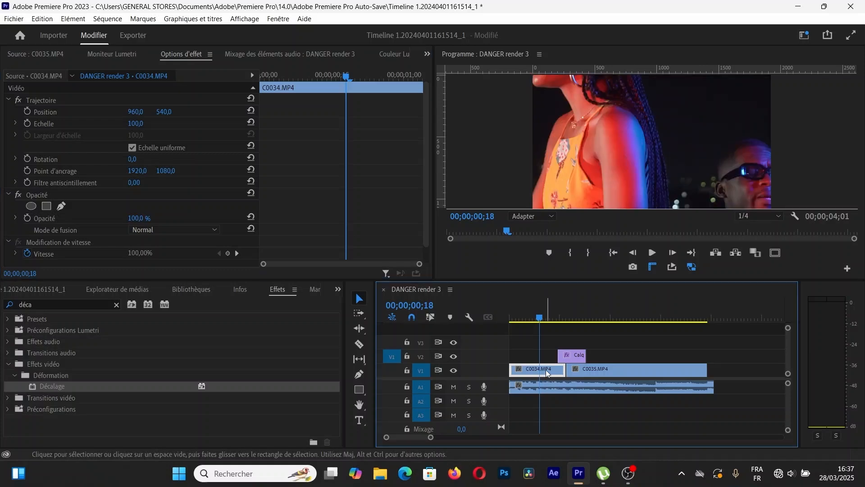
Step: Fit both C0034.MP4 and C0035.MP4 to the frame size with Ajuster à la taille de l'image
{"action": "right_click", "coordinate": [545, 369]}
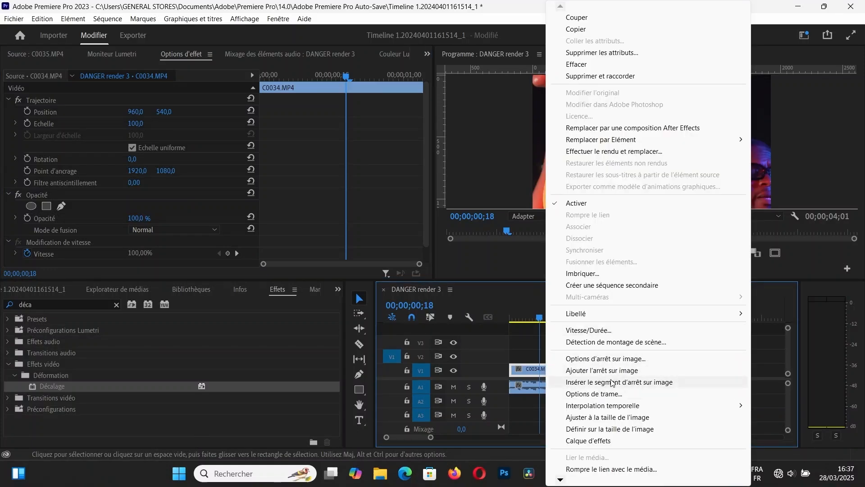
{"action": "left_click", "coordinate": [606, 418]}
{"action": "left_click", "coordinate": [612, 375]}
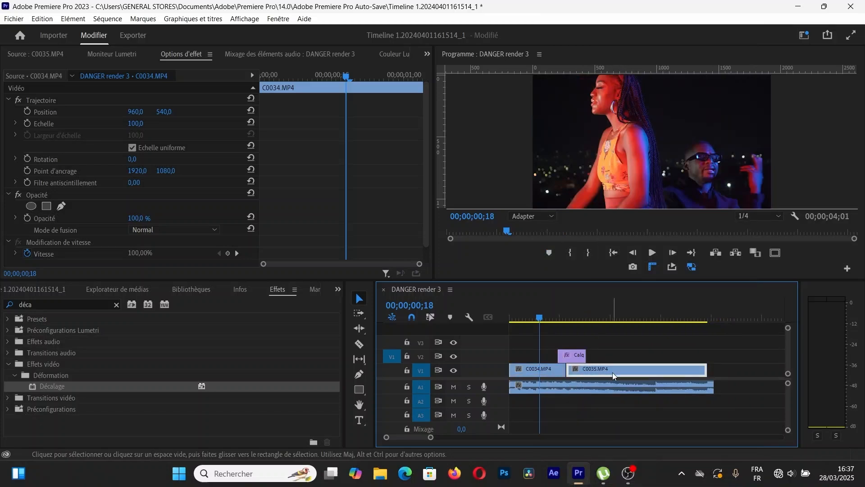
{"action": "right_click", "coordinate": [614, 376]}
{"action": "left_click", "coordinate": [649, 418]}
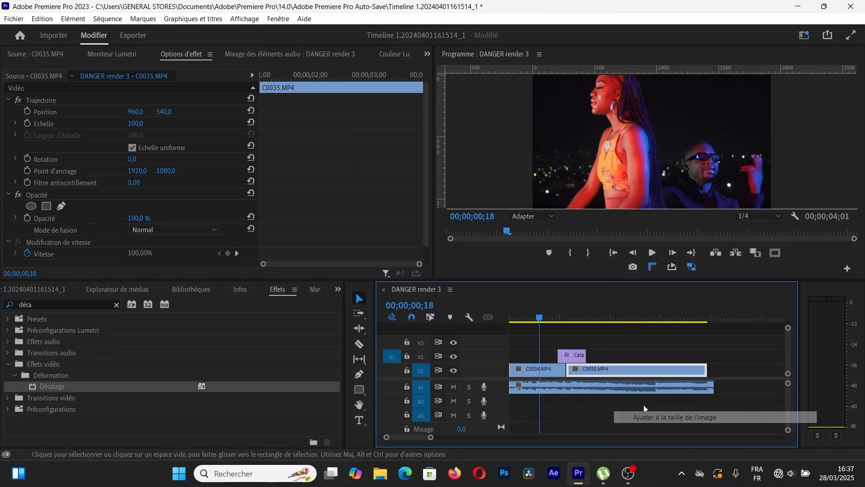
Step: Play the sequence from its start and scrub through the transition to check both resized clips
{"action": "left_click", "coordinate": [602, 317]}
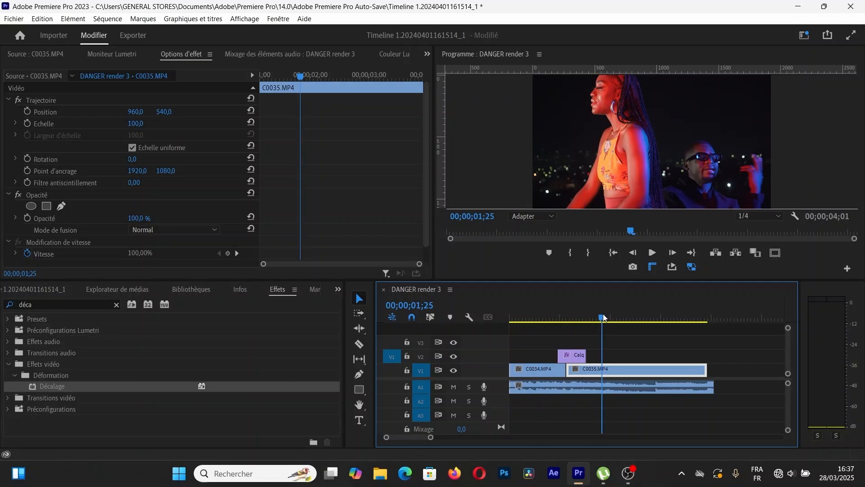
{"action": "left_click_drag", "start_coordinate": [603, 322], "coordinate": [510, 333]}
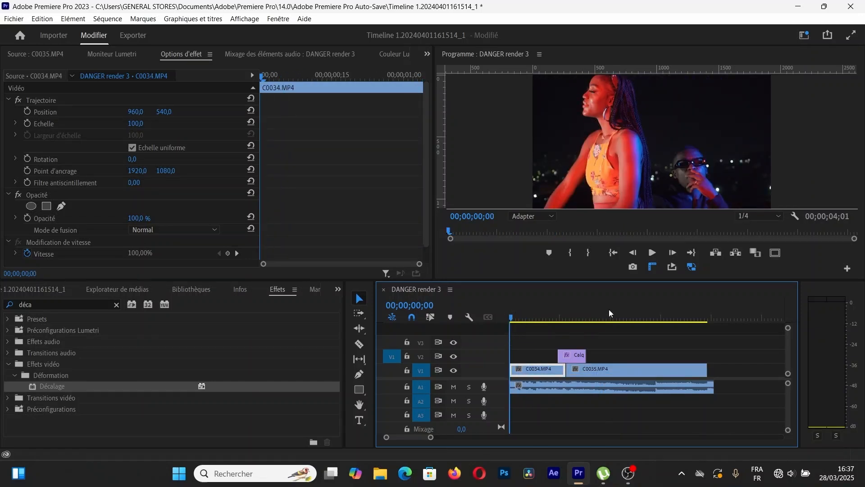
{"action": "left_click", "coordinate": [652, 253]}
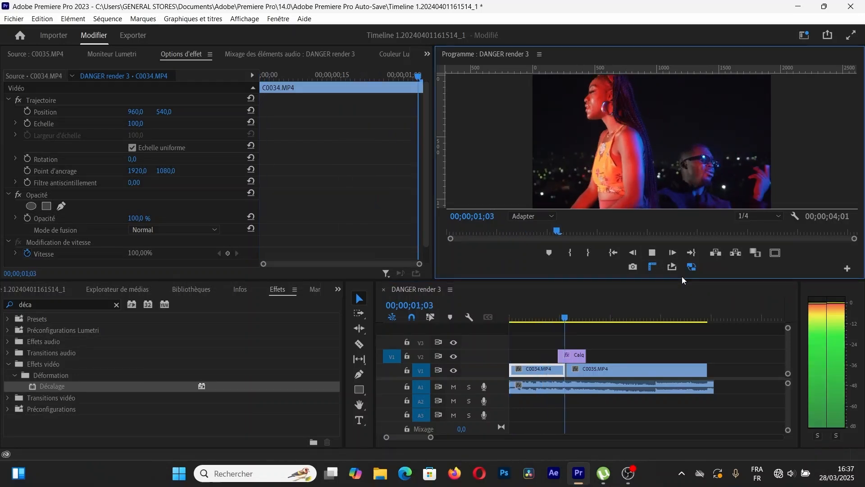
{"action": "left_click", "coordinate": [565, 318]}
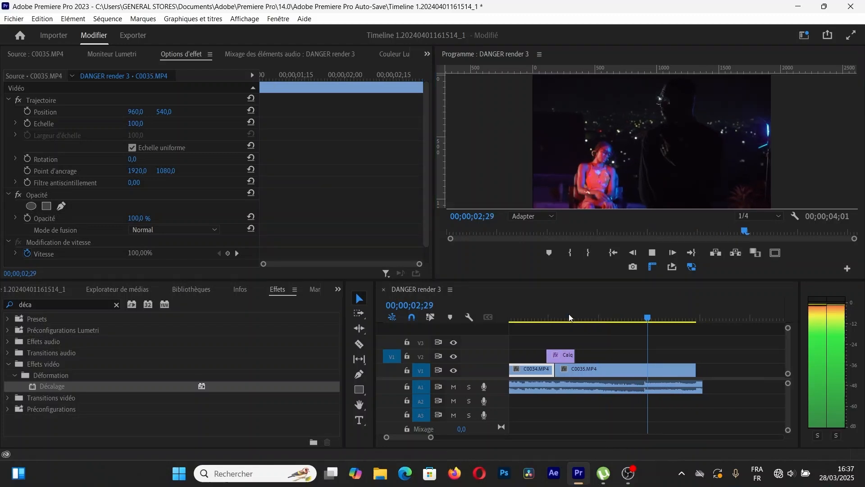
{"action": "left_click_drag", "start_coordinate": [555, 318], "coordinate": [622, 318]}
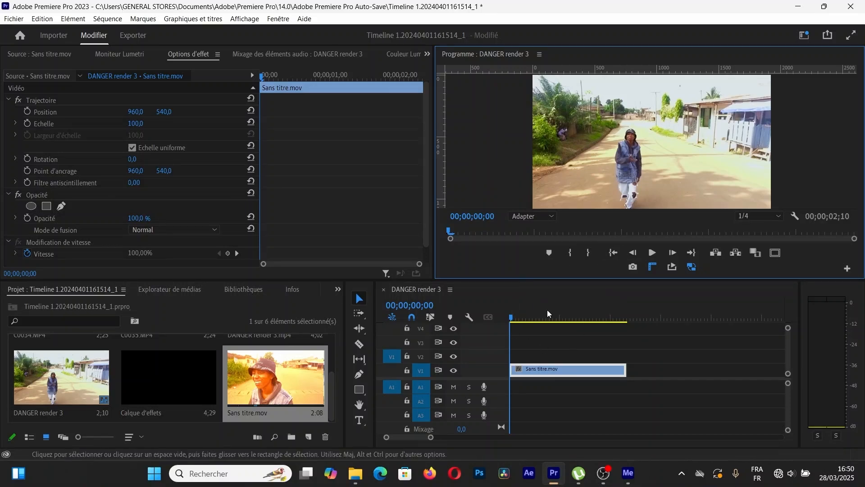
Step: Preview Sans titre.mov, return to its start, and duplicate the clip onto tracks V2, V3 and V4
{"action": "left_click", "coordinate": [651, 253]}
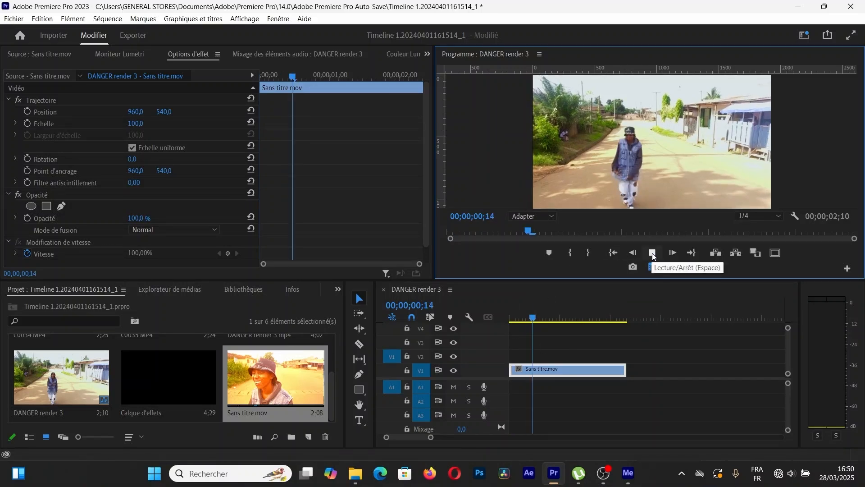
{"action": "left_click_drag", "start_coordinate": [580, 316], "coordinate": [506, 339]}
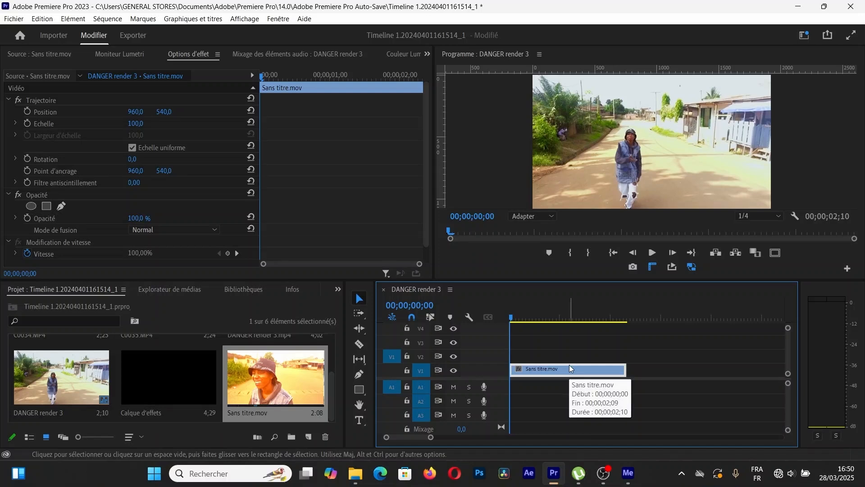
{"action": "left_click_drag", "start_coordinate": [570, 369], "coordinate": [566, 336]}
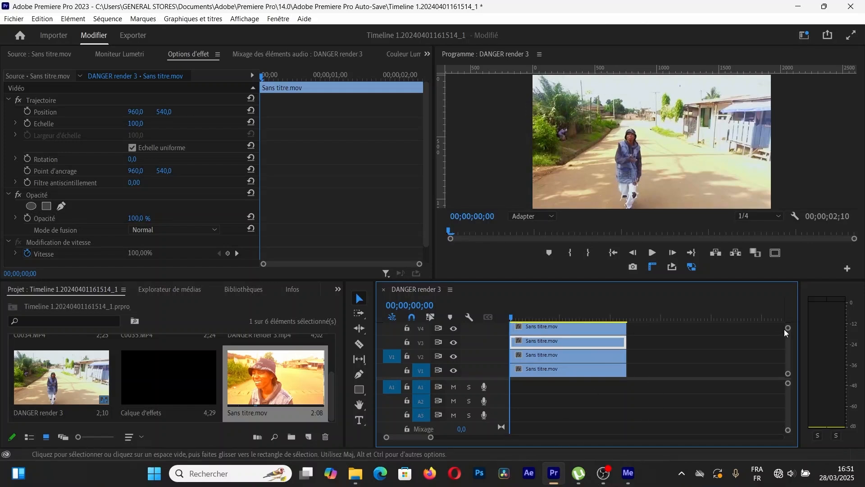
{"action": "left_click_drag", "start_coordinate": [788, 340], "coordinate": [788, 335]}
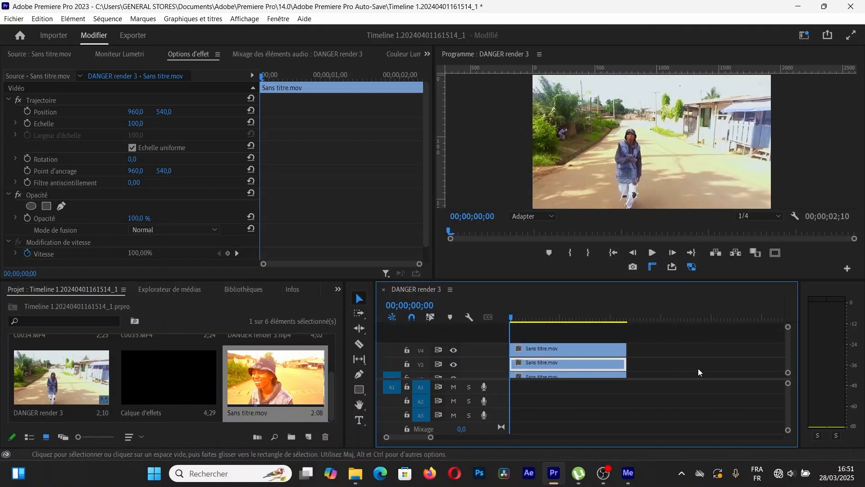
Step: Trim the starts of the clips on V2, V3 and V4 into a staircase, with V4 starting at 00;00;00;10
{"action": "left_click_drag", "start_coordinate": [788, 345], "coordinate": [788, 352]}
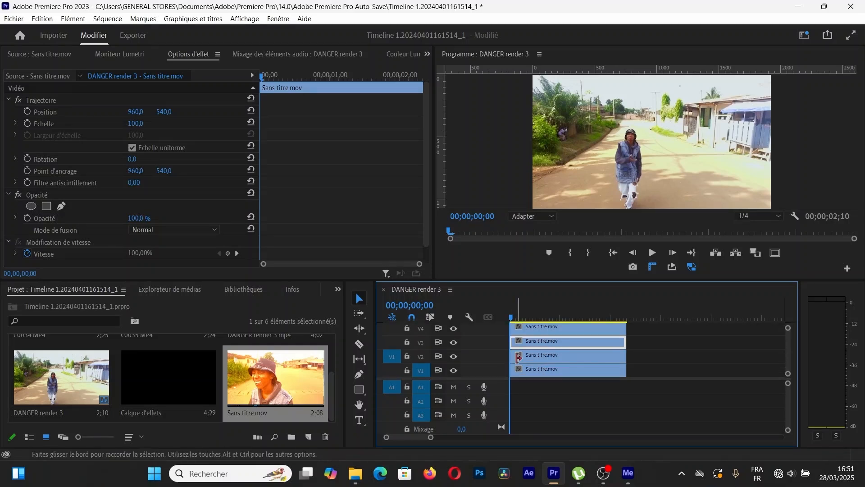
{"action": "left_click_drag", "start_coordinate": [519, 357], "coordinate": [522, 343]}
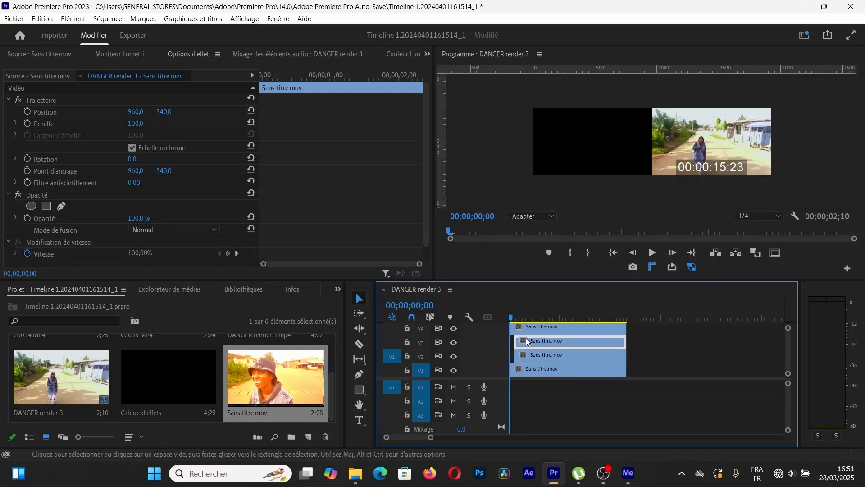
{"action": "left_click", "coordinate": [518, 317]}
{"action": "left_click", "coordinate": [519, 317]}
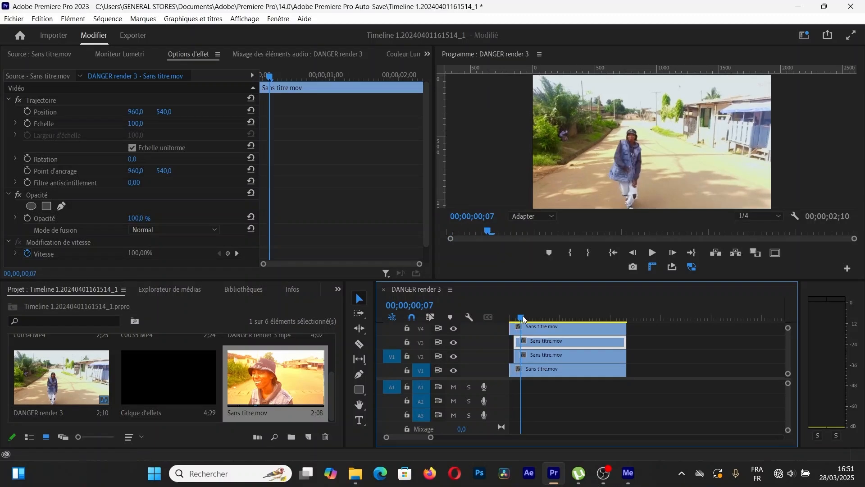
{"action": "left_click_drag", "start_coordinate": [517, 343], "coordinate": [526, 328]}
{"action": "left_click", "coordinate": [526, 317]}
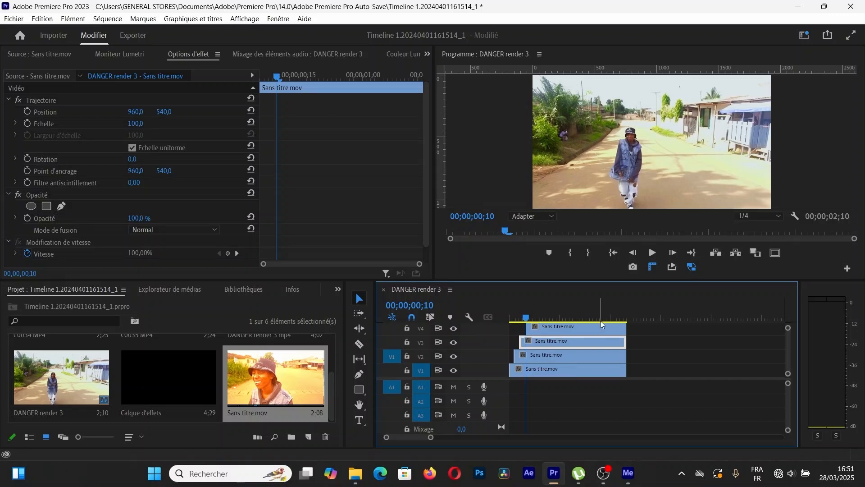
Step: Shorten the ends of the V4, V3 and V2 clips in a staircase, with V4 ending at about 00;00;00;16 and V2 at about 00;00;00;21
{"action": "left_click", "coordinate": [539, 319]}
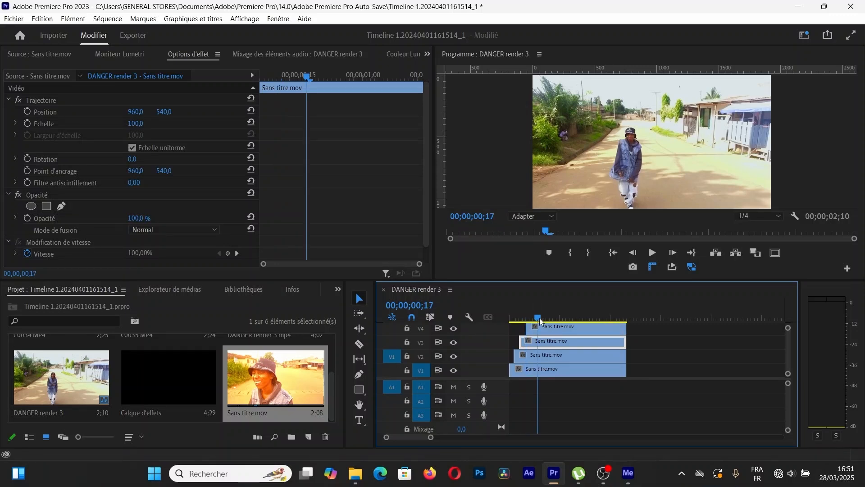
{"action": "left_click_drag", "start_coordinate": [540, 319], "coordinate": [537, 319]}
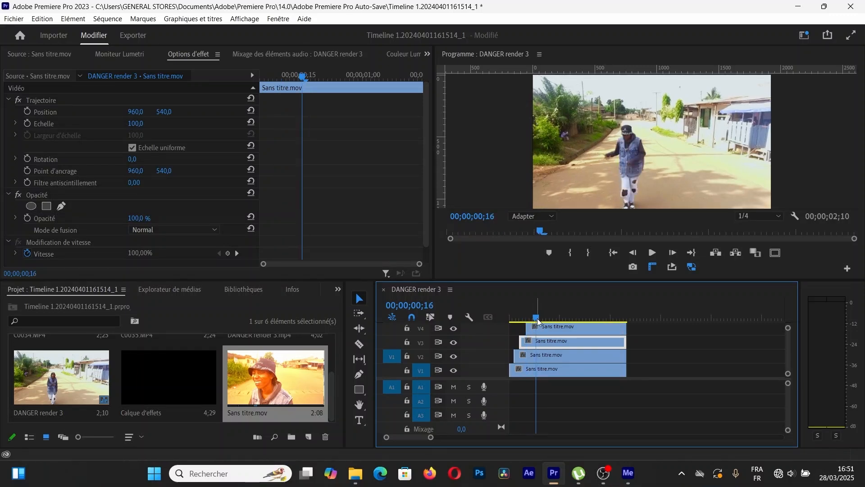
{"action": "mouse_move", "coordinate": [626, 328]}
{"action": "left_mouse_down"}
{"action": "mouse_move", "coordinate": [535, 336]}
{"action": "mouse_move", "coordinate": [541, 319]}
{"action": "left_mouse_up"}
{"action": "mouse_move", "coordinate": [625, 343]}
{"action": "left_mouse_down"}
{"action": "mouse_move", "coordinate": [536, 347]}
{"action": "mouse_move", "coordinate": [544, 322]}
{"action": "left_mouse_up"}
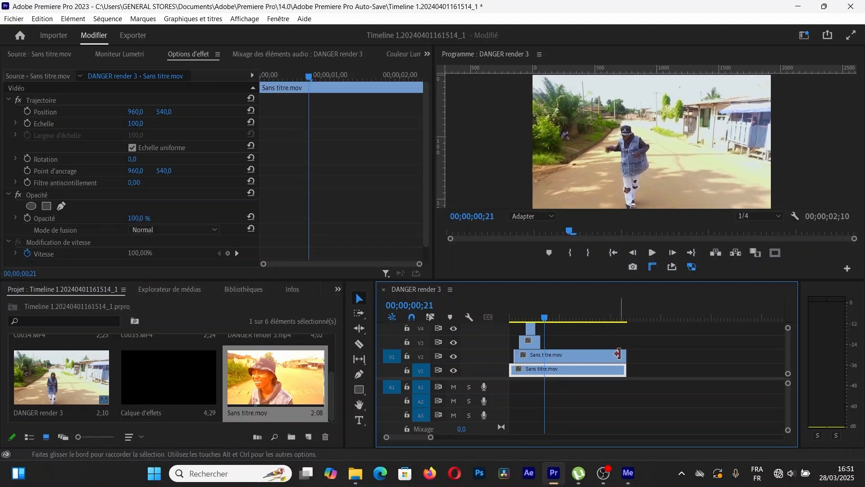
{"action": "left_click_drag", "start_coordinate": [619, 354], "coordinate": [544, 359]}
Step: Set the Echelle of the clip on V2 to 85
{"action": "left_click_drag", "start_coordinate": [545, 317], "coordinate": [522, 328]}
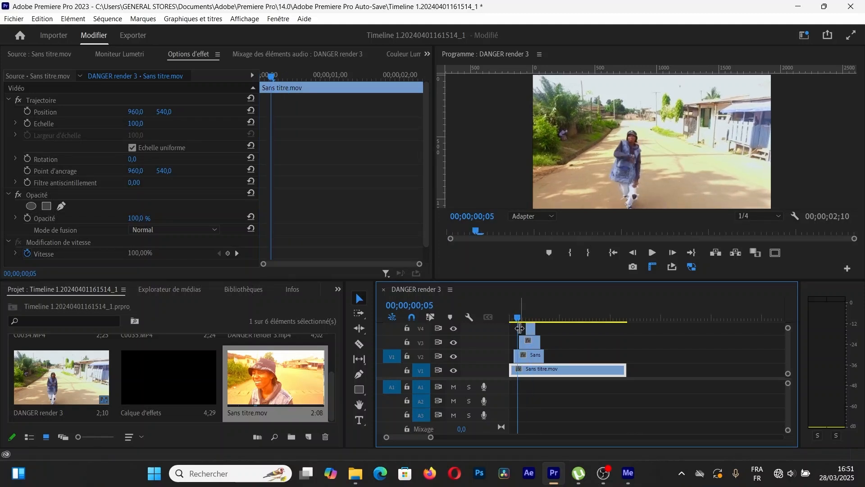
{"action": "left_click", "coordinate": [530, 354]}
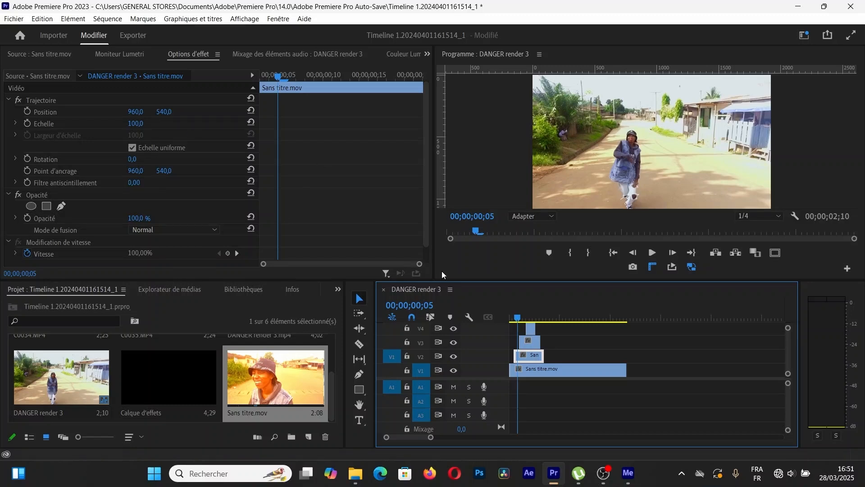
{"action": "left_click_drag", "start_coordinate": [136, 126], "coordinate": [130, 126]}
{"action": "left_click", "coordinate": [135, 123]}
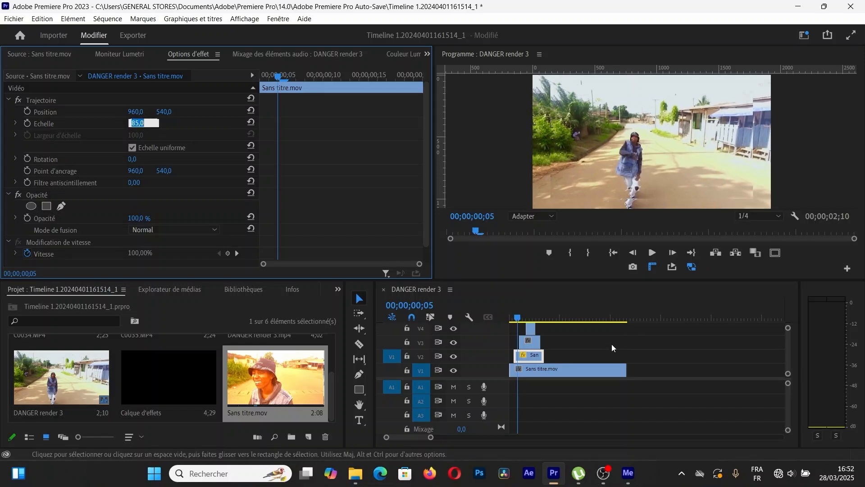
Step: Reduce the Echelle of the V3 clip to about 73 and of the V4 clip to about 69
{"action": "left_click", "coordinate": [530, 343]}
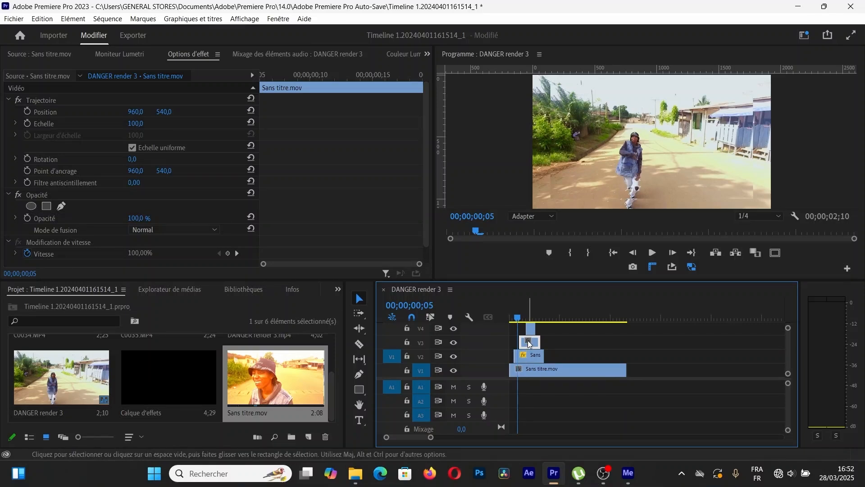
{"action": "left_click_drag", "start_coordinate": [136, 123], "coordinate": [131, 123]}
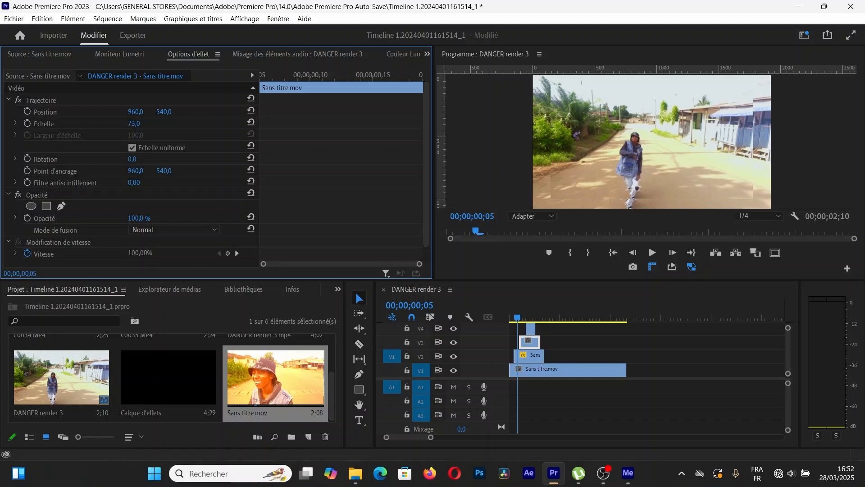
{"action": "left_click_drag", "start_coordinate": [124, 123], "coordinate": [125, 123]}
{"action": "left_click", "coordinate": [533, 329]}
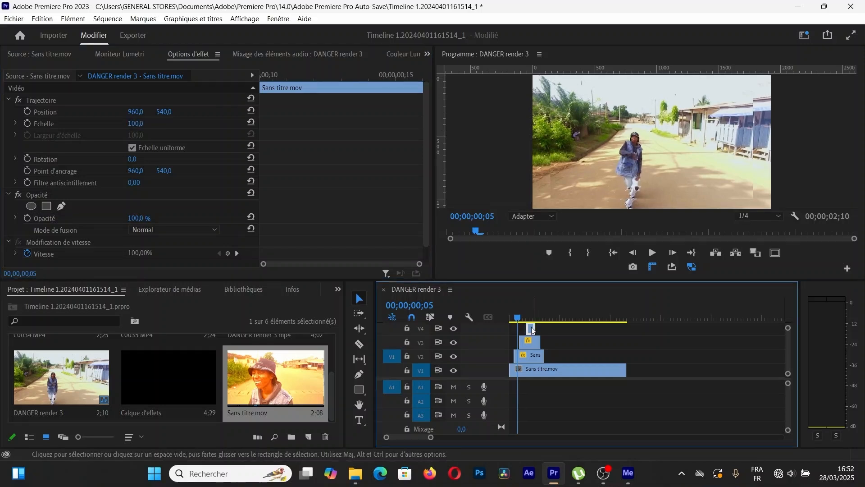
{"action": "left_click_drag", "start_coordinate": [136, 123], "coordinate": [120, 124]}
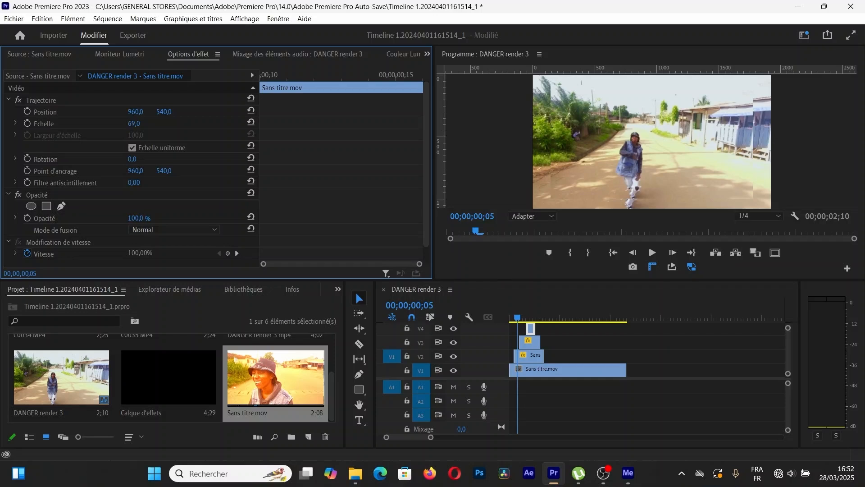
{"action": "left_click_drag", "start_coordinate": [121, 124], "coordinate": [122, 123]}
Step: Play the layered effect from the sequence start, extend the end of the V2 clip slightly, and replay it
{"action": "left_click", "coordinate": [613, 252]}
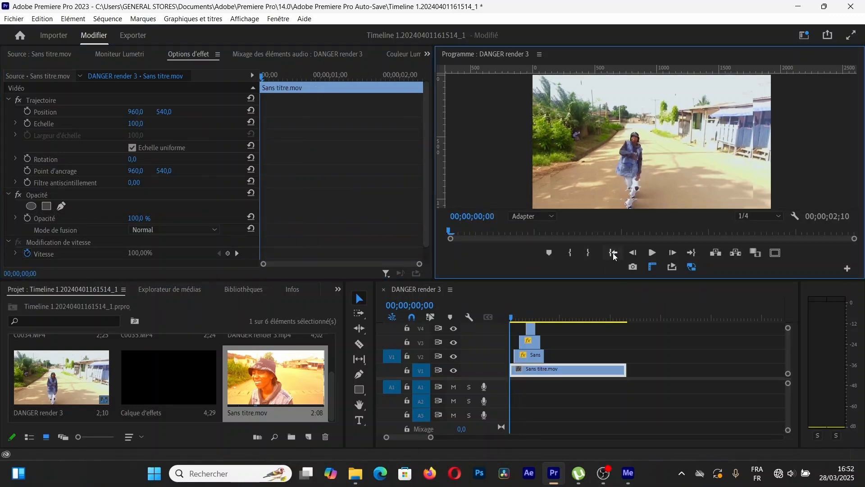
{"action": "left_click", "coordinate": [652, 252]}
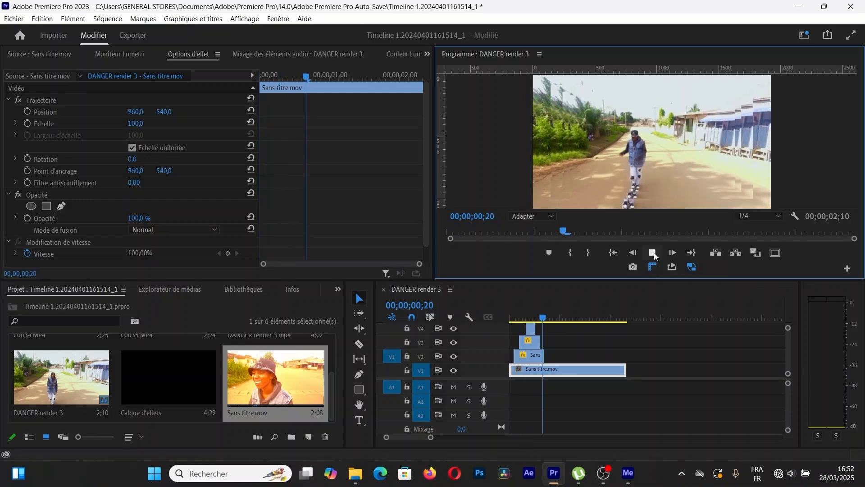
{"action": "left_click", "coordinate": [511, 320]}
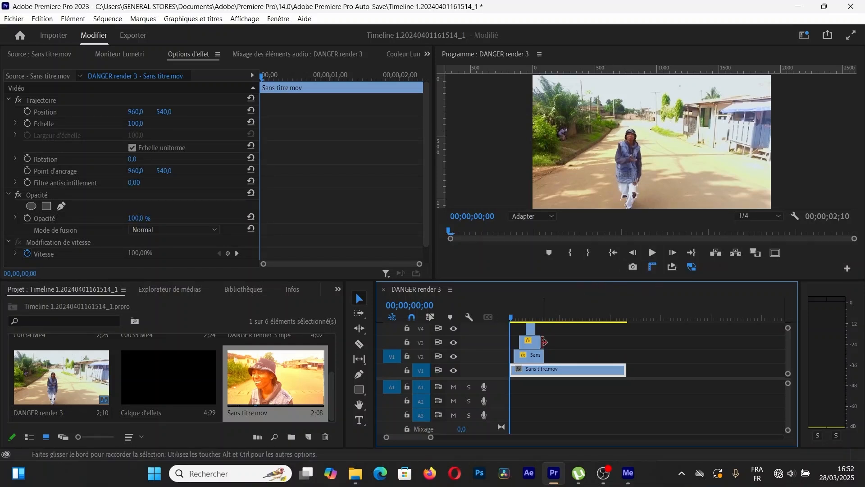
{"action": "left_click_drag", "start_coordinate": [541, 356], "coordinate": [560, 356]}
{"action": "left_click", "coordinate": [654, 260]}
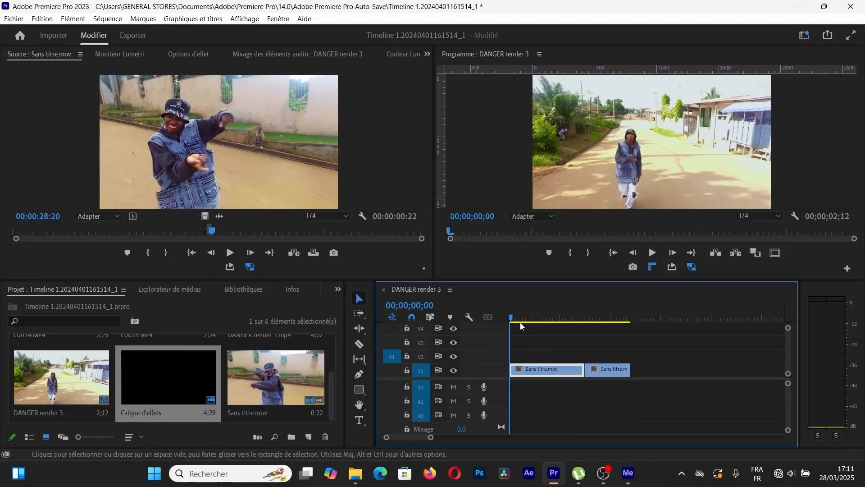
Step: Scrub and play the two-clip sequence on V1 up to the cut between the clips
{"action": "left_click_drag", "start_coordinate": [518, 319], "coordinate": [578, 331]}
{"action": "left_click", "coordinate": [651, 253]}
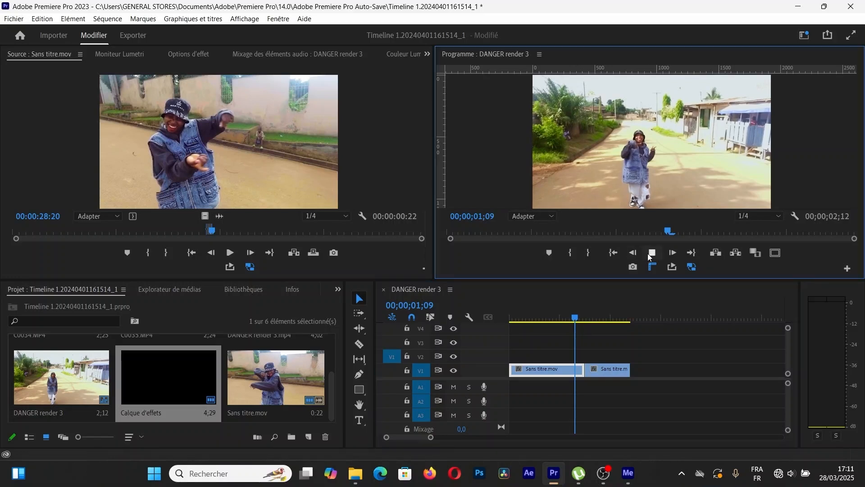
{"action": "left_click", "coordinate": [584, 320]}
Step: Place Calque d'effets on V2 across the cut, starting at 00;00;01;08, and shorten it to just past the cut
{"action": "left_click_drag", "start_coordinate": [583, 325], "coordinate": [573, 332]}
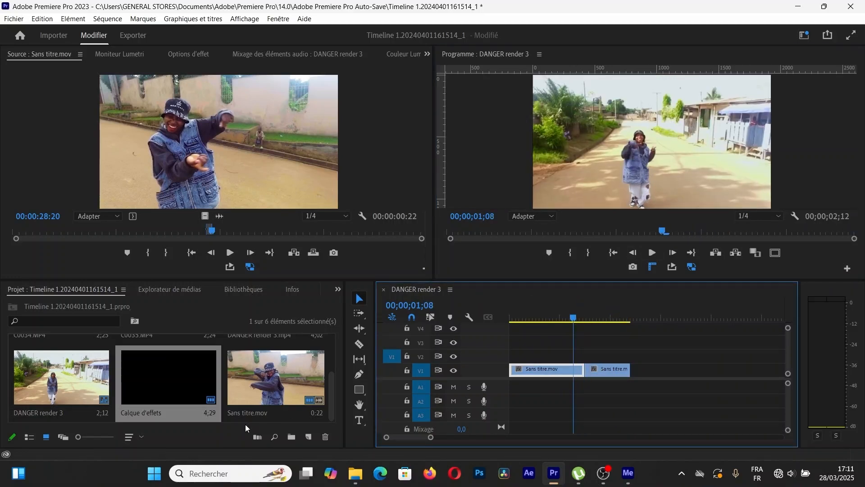
{"action": "left_click_drag", "start_coordinate": [139, 384], "coordinate": [524, 356]}
{"action": "left_click_drag", "start_coordinate": [766, 348], "coordinate": [598, 355]}
{"action": "left_click_drag", "start_coordinate": [524, 356], "coordinate": [573, 355]}
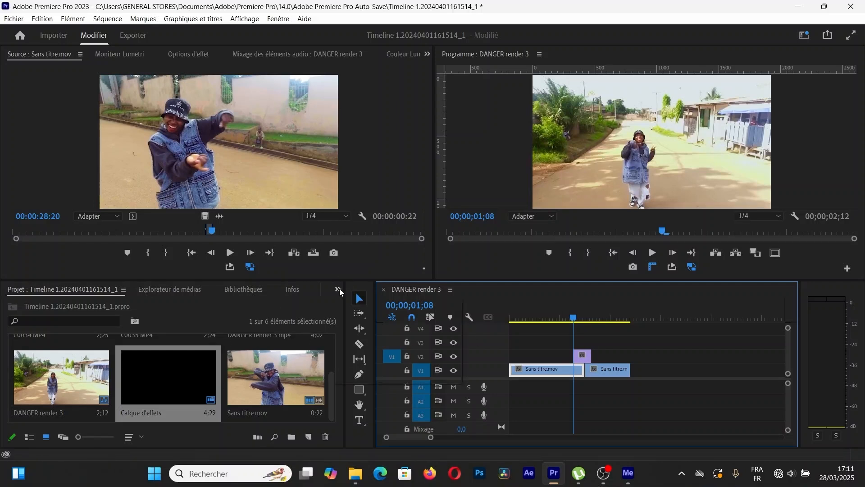
Step: Apply the Transformation effect from the Déformation video effects to the adjustment layer on V2
{"action": "left_click", "coordinate": [338, 290]}
{"action": "left_click", "coordinate": [358, 356]}
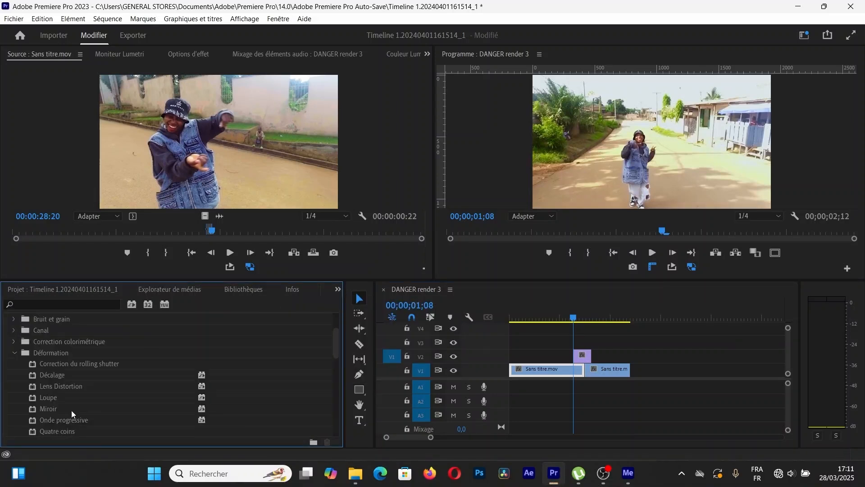
{"action": "scroll", "coordinate": [78, 392], "scroll_direction": "down", "scroll_amount": 4}
{"action": "scroll", "coordinate": [79, 392], "scroll_direction": "up", "scroll_amount": 5}
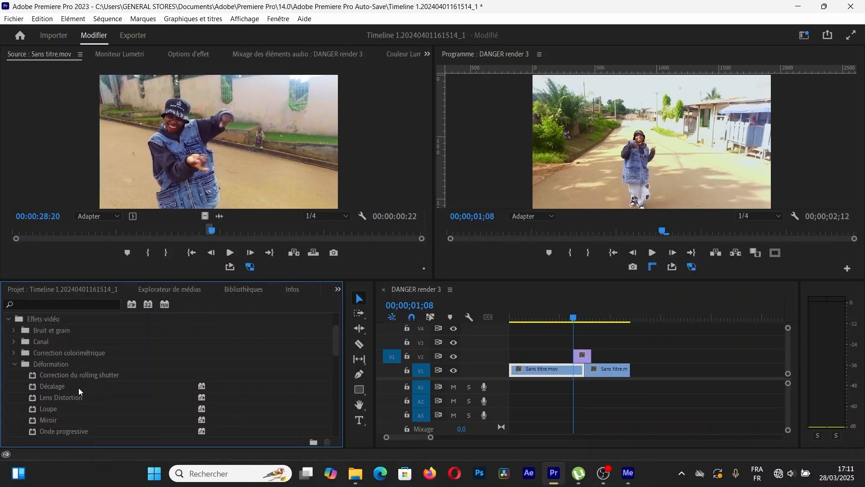
{"action": "scroll", "coordinate": [59, 385], "scroll_direction": "down", "scroll_amount": 5}
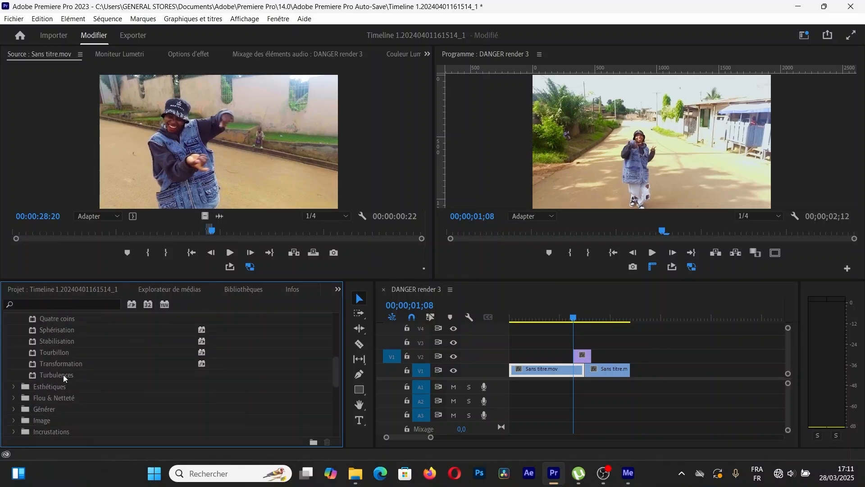
{"action": "left_click_drag", "start_coordinate": [68, 377], "coordinate": [581, 355]}
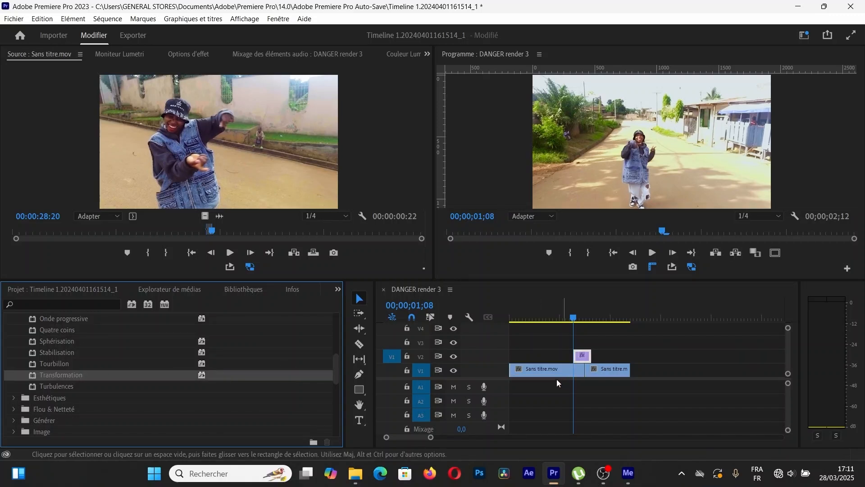
Step: Turn on Echelle keyframing in the Transformation effect at 00;00;01;08, keeping the first keyframe at 100
{"action": "left_click", "coordinate": [189, 55]}
{"action": "scroll", "coordinate": [178, 202], "scroll_direction": "down", "scroll_amount": 1}
{"action": "scroll", "coordinate": [178, 202], "scroll_direction": "down", "scroll_amount": 5}
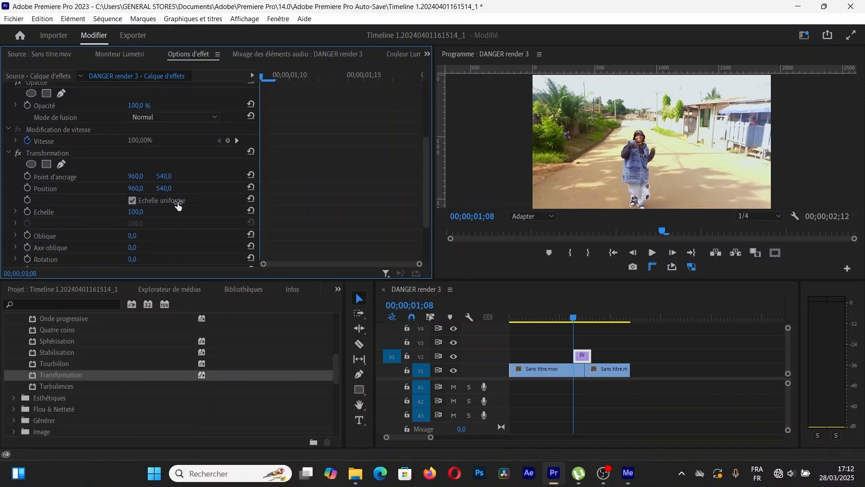
{"action": "scroll", "coordinate": [191, 207], "scroll_direction": "down", "scroll_amount": 1}
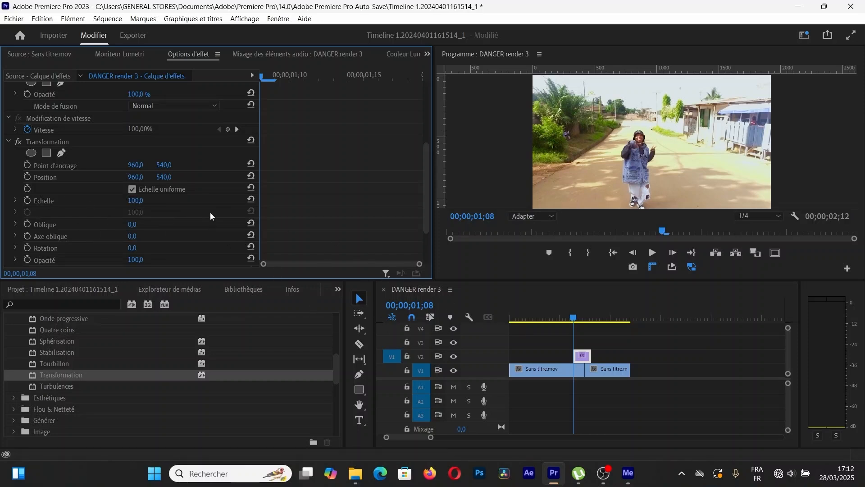
{"action": "left_click", "coordinate": [28, 199]}
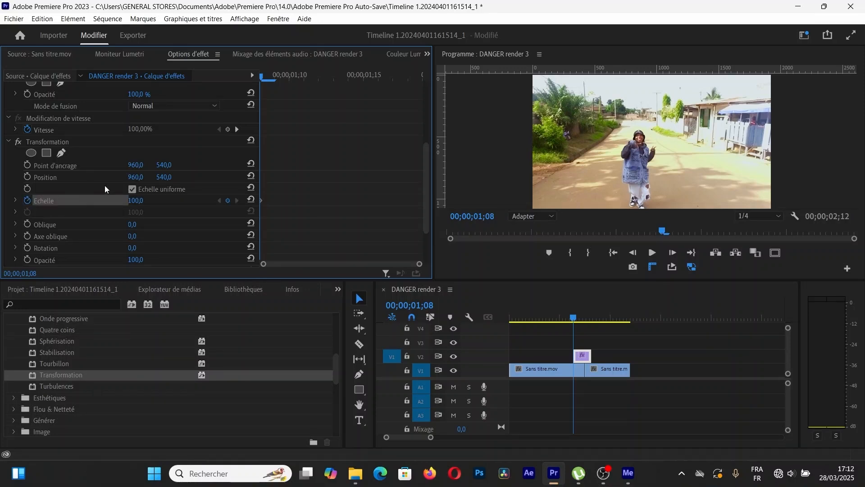
Step: Add Transformation Echelle keyframes of 145 at 00;00;01;14 and 100 at 00;00;01;18
{"action": "left_click", "coordinate": [344, 73]}
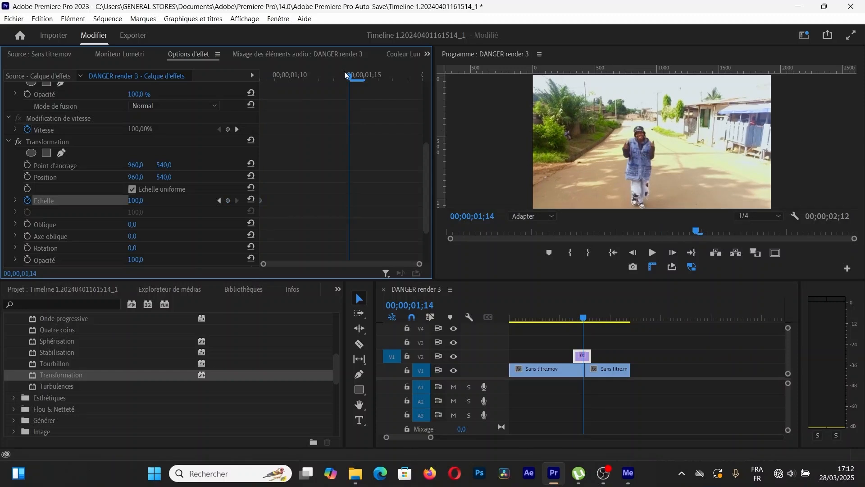
{"action": "left_click_drag", "start_coordinate": [348, 72], "coordinate": [353, 76]}
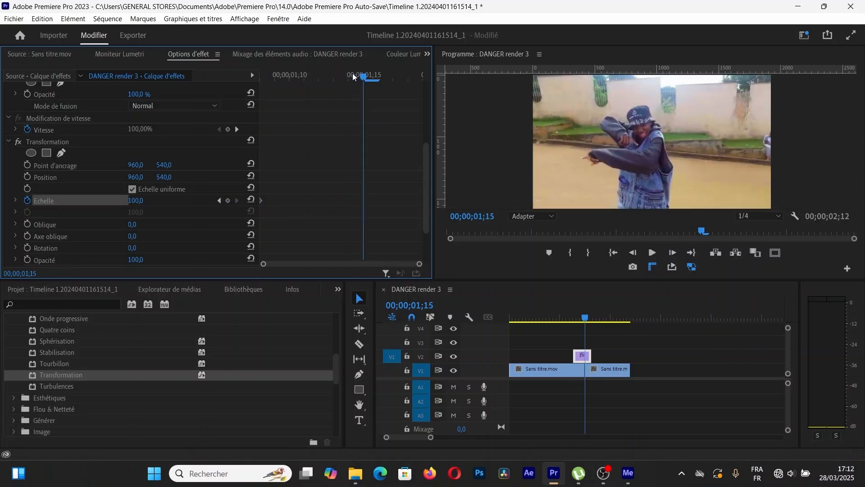
{"action": "key", "text": "Left"}
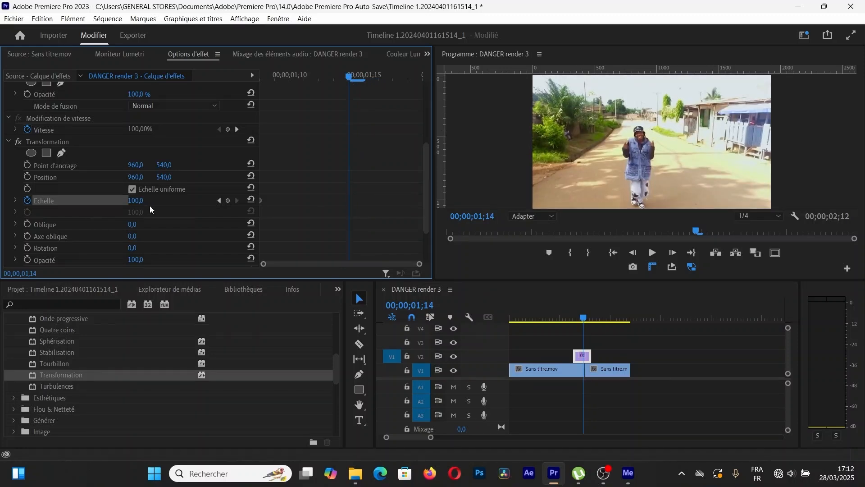
{"action": "left_click_drag", "start_coordinate": [135, 200], "coordinate": [155, 200]}
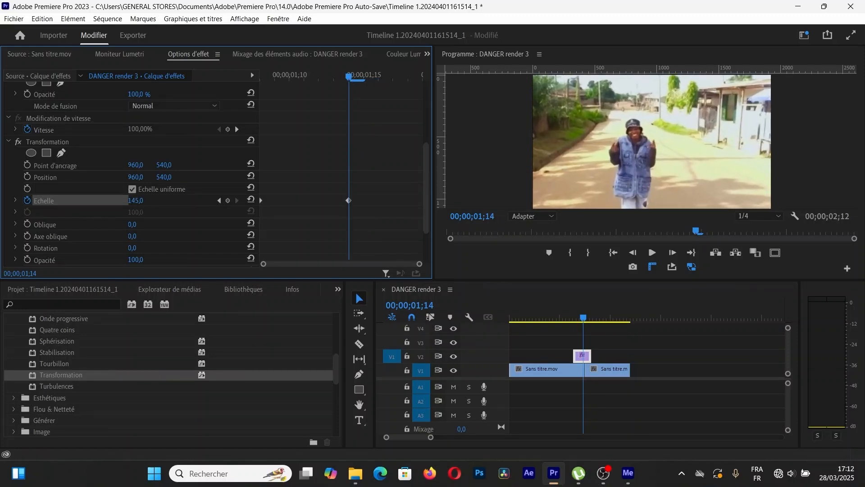
{"action": "left_click", "coordinate": [415, 77]}
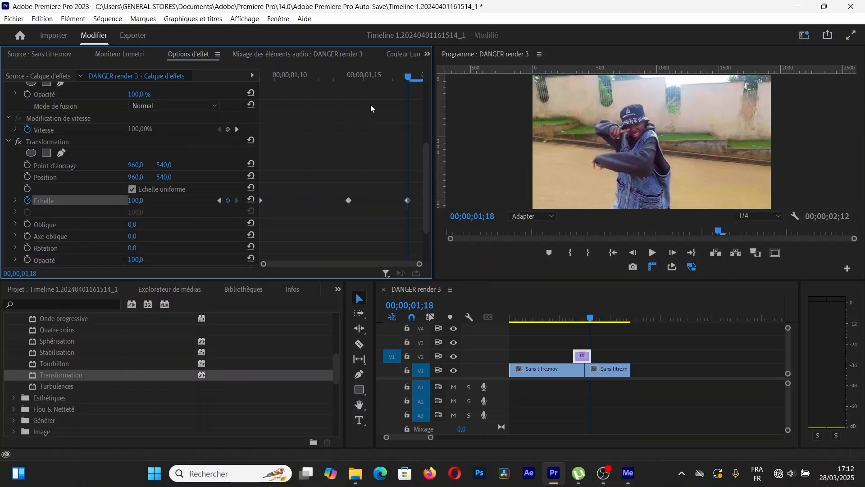
Step: Set the Transformation effect's Angle d'obturateur to 277 on the adjustment layer and keep Echantillonnage at Bilinéaire
{"action": "left_click_drag", "start_coordinate": [301, 81], "coordinate": [261, 102]}
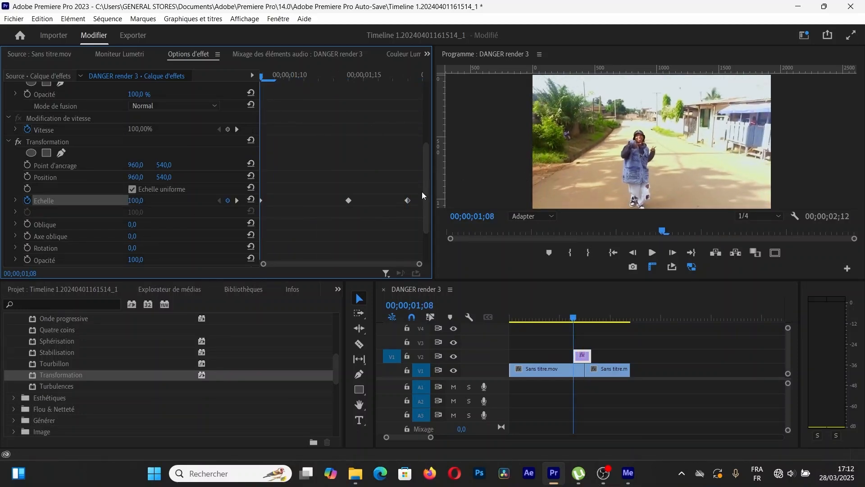
{"action": "scroll", "coordinate": [422, 193], "scroll_direction": "down", "scroll_amount": 3}
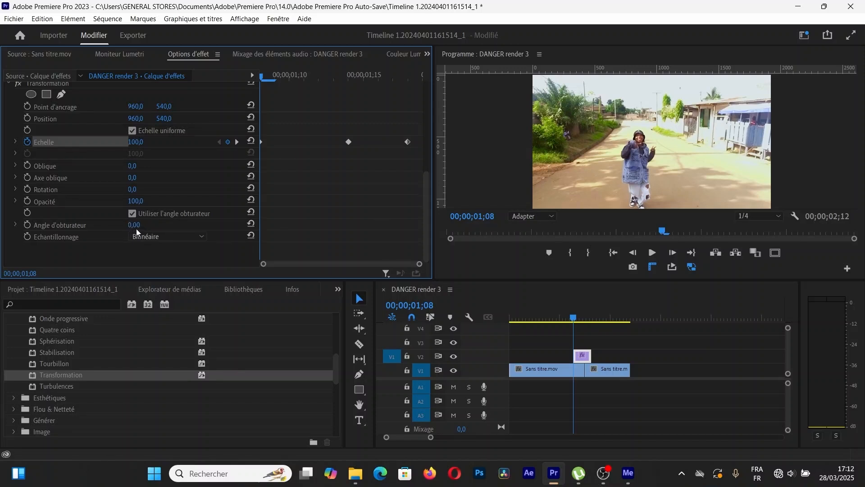
{"action": "left_click_drag", "start_coordinate": [132, 225], "coordinate": [234, 226]}
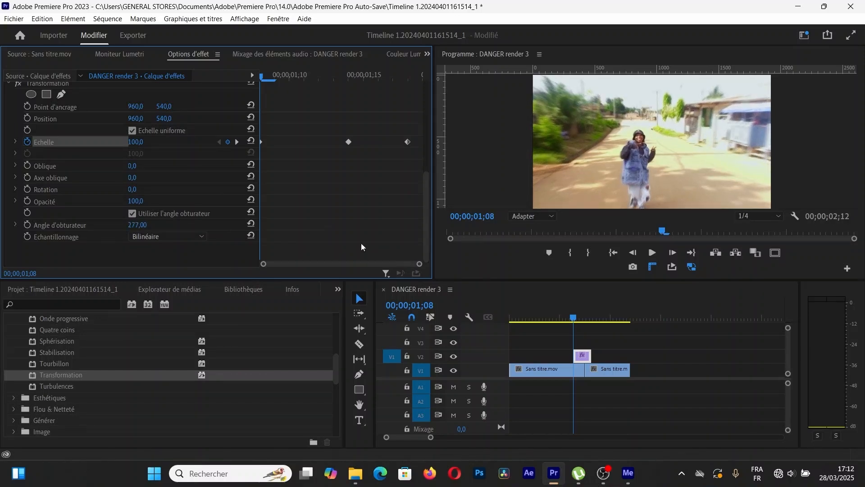
{"action": "left_click_drag", "start_coordinate": [277, 75], "coordinate": [409, 80]}
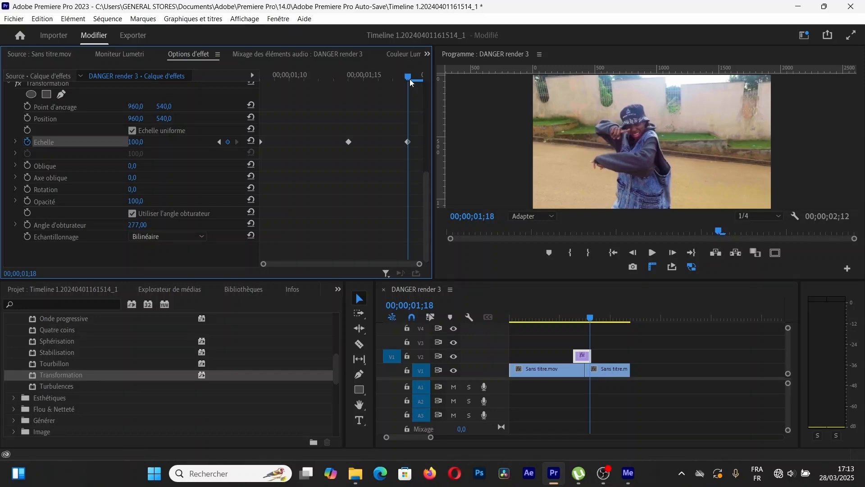
{"action": "left_click", "coordinate": [189, 235]}
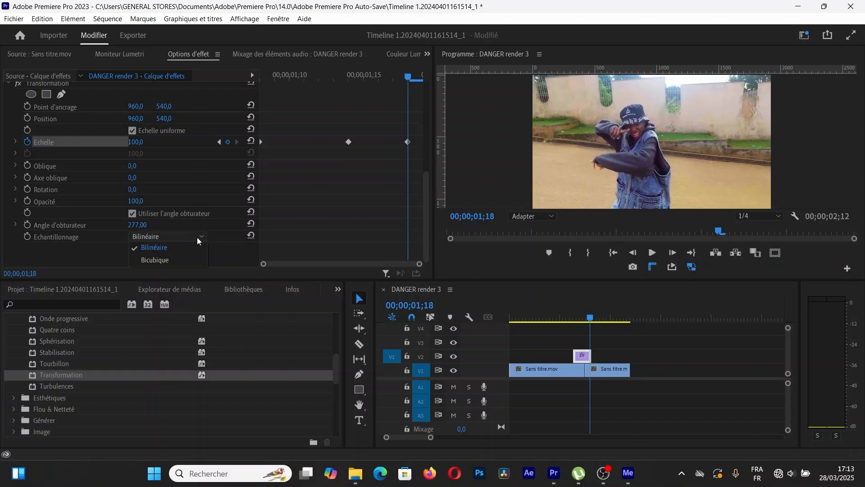
{"action": "left_click", "coordinate": [186, 244]}
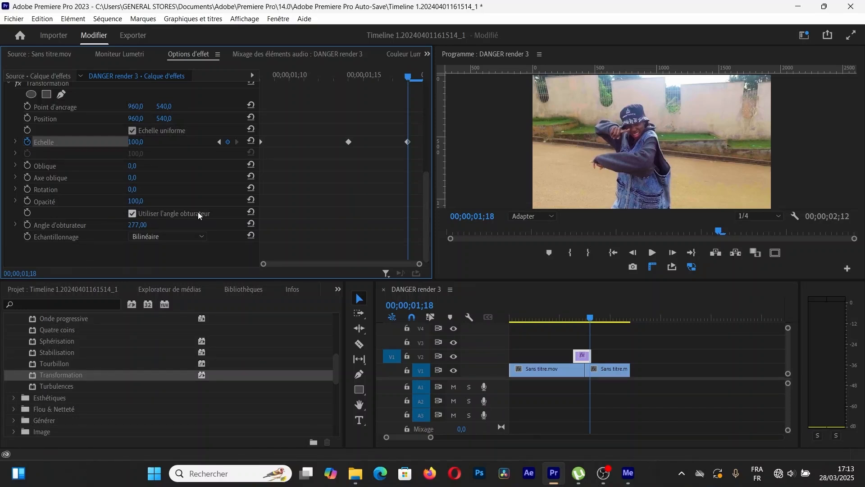
Step: Play back the zoom transition across the cut from just before the adjustment layer
{"action": "left_click", "coordinate": [569, 318]}
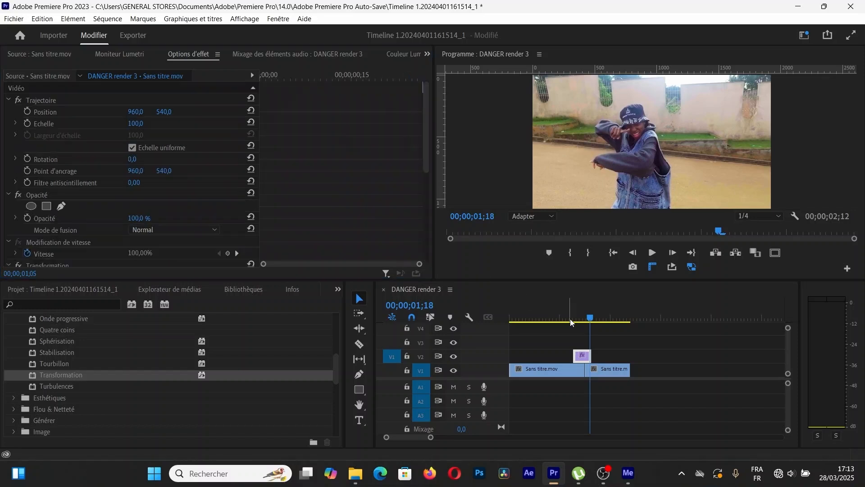
{"action": "left_click", "coordinate": [652, 253]}
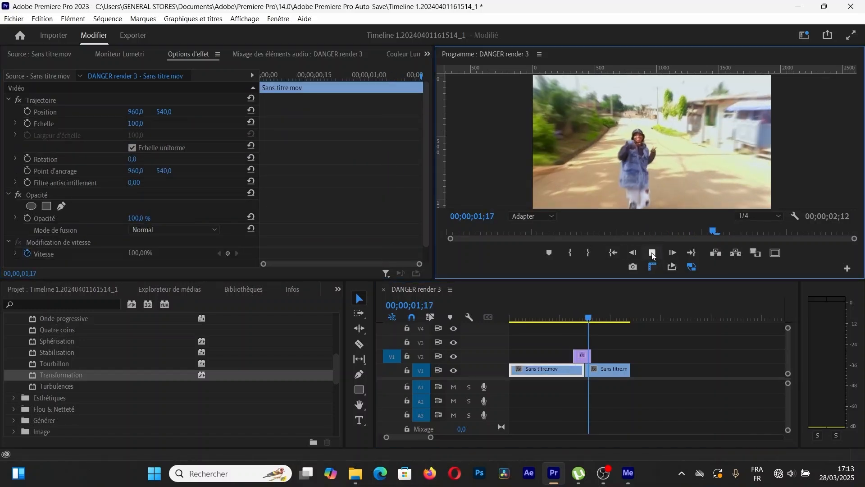
{"action": "left_click", "coordinate": [570, 318]}
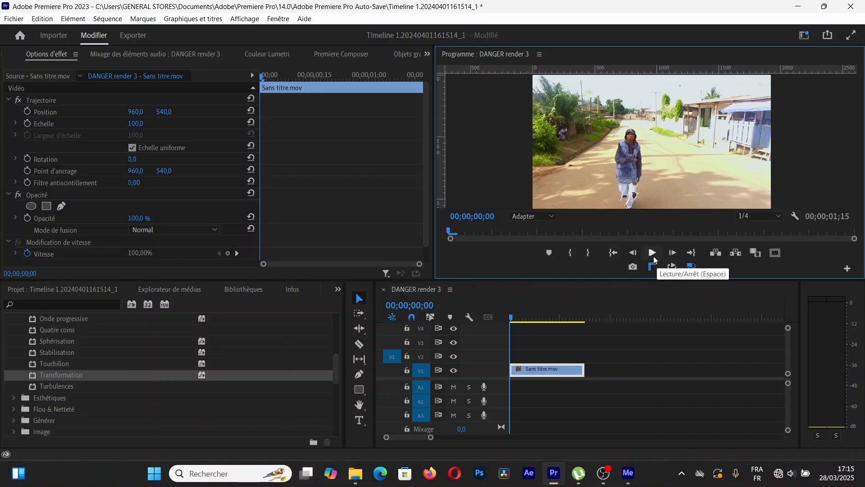
Step: Duplicate the Sans titre.mov clip from V1 onto V2 directly above it and select the copy
{"action": "left_click_drag", "start_coordinate": [511, 318], "coordinate": [543, 324]}
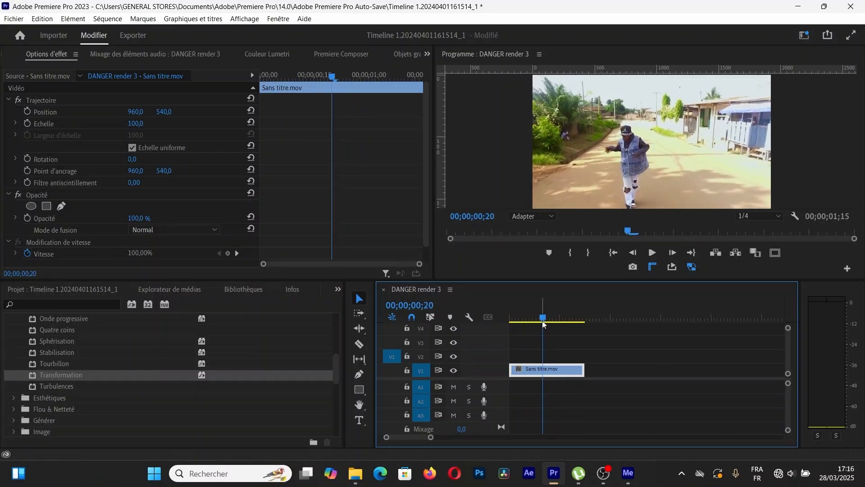
{"action": "left_click_drag", "start_coordinate": [568, 373], "coordinate": [567, 363]}
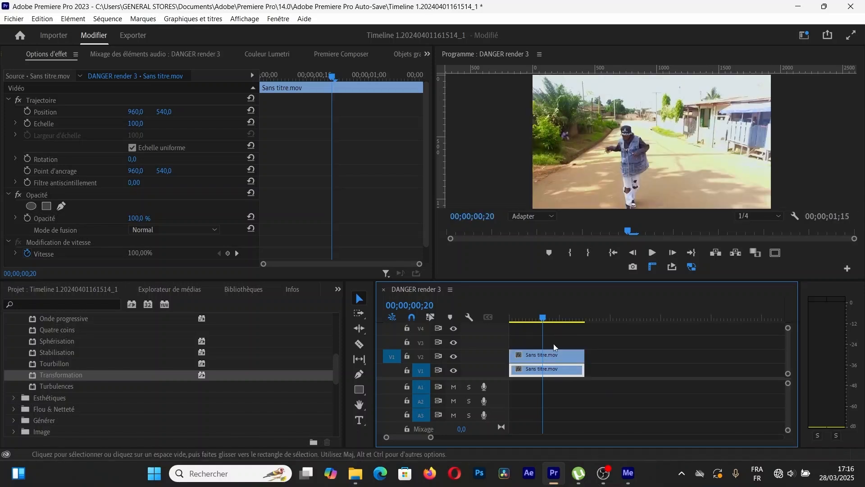
{"action": "left_click_drag", "start_coordinate": [541, 320], "coordinate": [506, 321]}
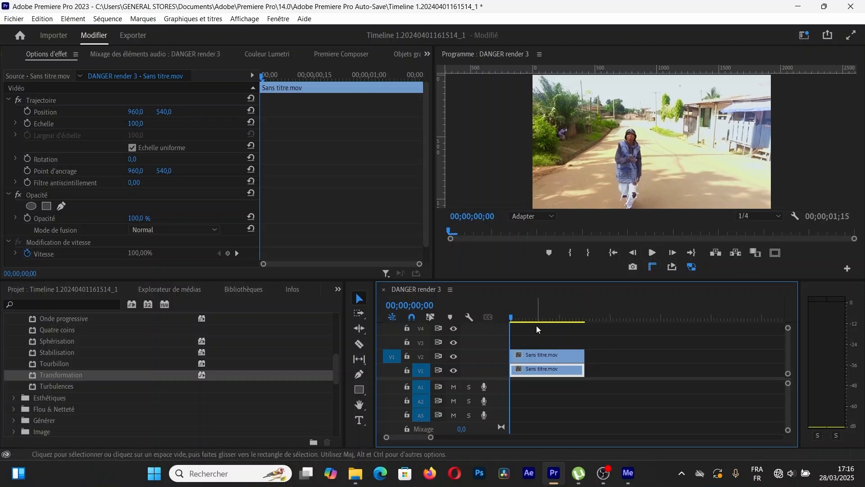
{"action": "left_click", "coordinate": [562, 358]}
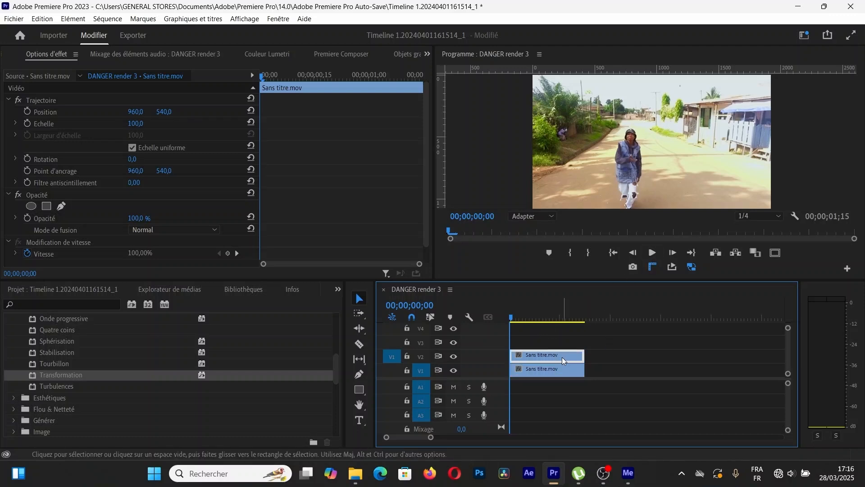
Step: Slip the footage of the V2 copy slightly against V1 with the Slip tool, without moving the clip, and check the offset
{"action": "mouse_move", "coordinate": [550, 317]}
{"action": "left_mouse_down"}
{"action": "mouse_move", "coordinate": [520, 328]}
{"action": "mouse_move", "coordinate": [550, 326]}
{"action": "mouse_move", "coordinate": [520, 327]}
{"action": "mouse_move", "coordinate": [538, 328]}
{"action": "left_mouse_up"}
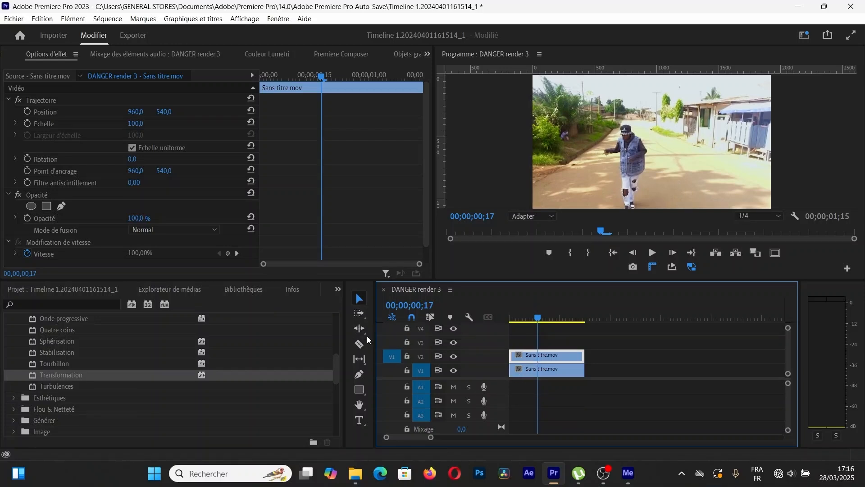
{"action": "left_click", "coordinate": [361, 360]}
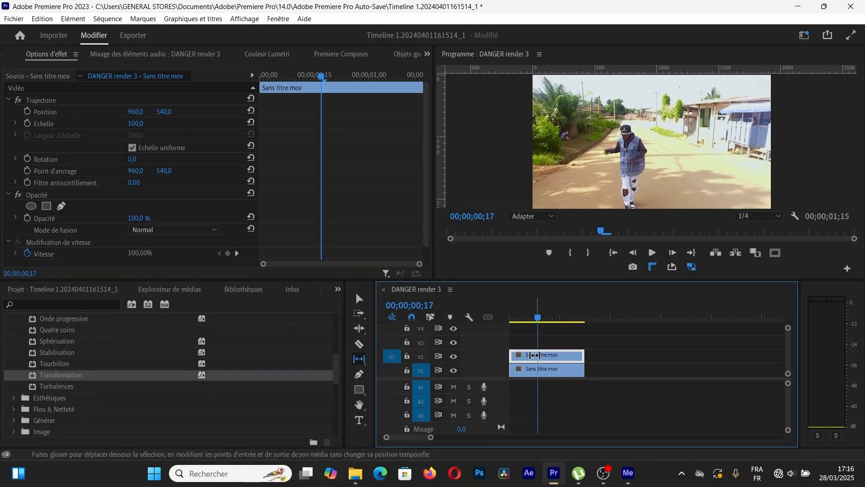
{"action": "left_click_drag", "start_coordinate": [537, 355], "coordinate": [539, 355]}
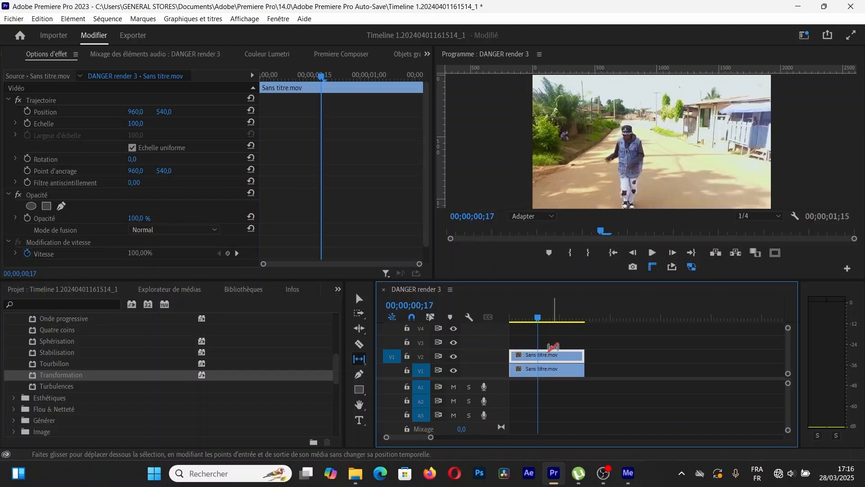
{"action": "left_click", "coordinate": [613, 252]}
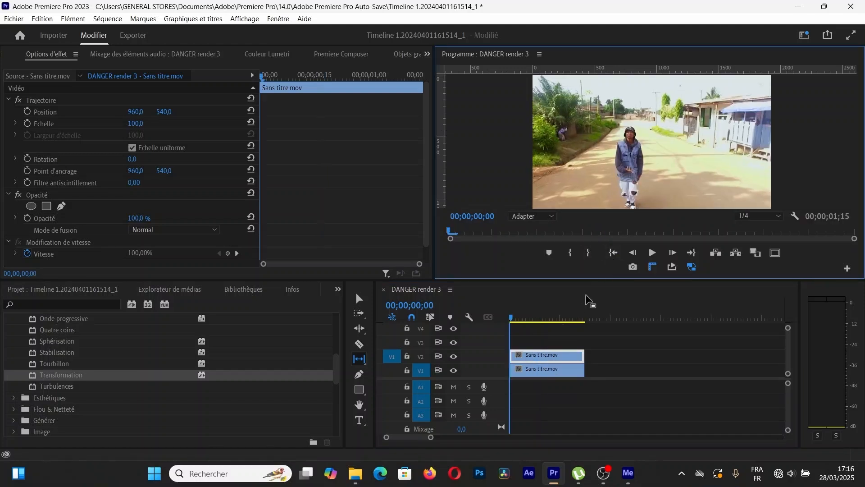
{"action": "left_click_drag", "start_coordinate": [519, 318], "coordinate": [537, 332]}
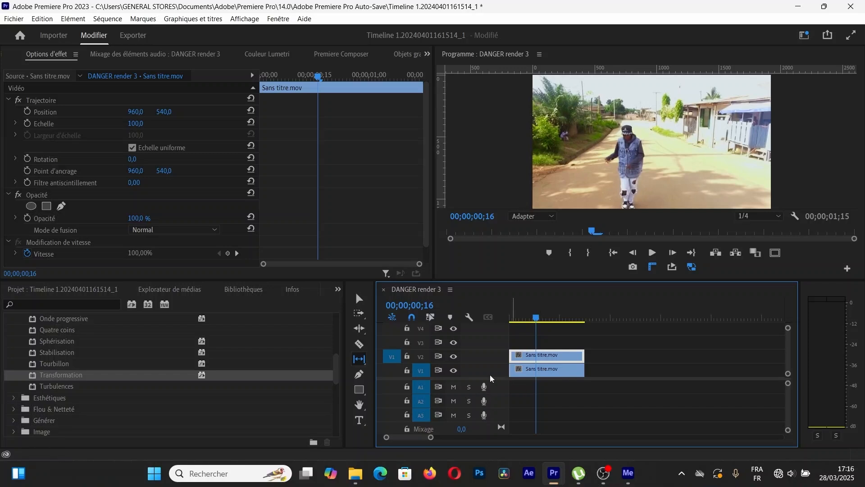
Step: Set the V2 clip's Opacité to 80% and play the sequence from the start
{"action": "left_click", "coordinate": [359, 299]}
{"action": "left_click", "coordinate": [454, 357]}
{"action": "left_click", "coordinate": [137, 219]}
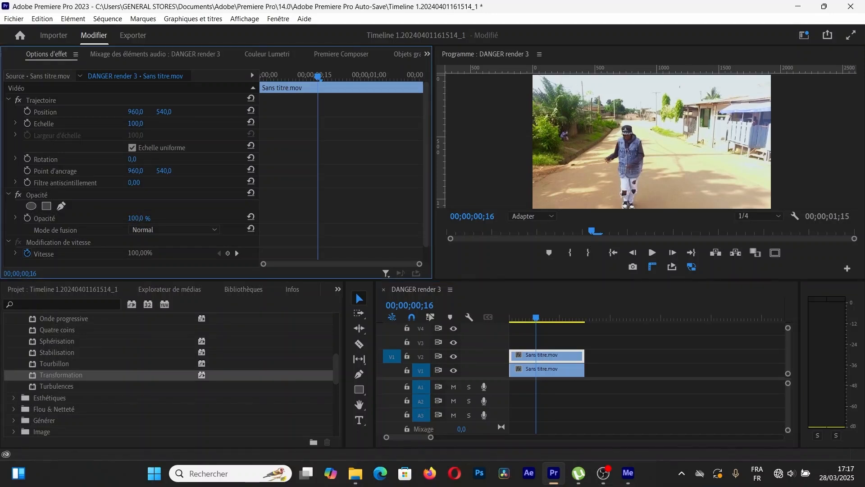
{"action": "left_click_drag", "start_coordinate": [137, 219], "coordinate": [132, 219]}
{"action": "left_click", "coordinate": [549, 349]}
{"action": "left_click_drag", "start_coordinate": [536, 318], "coordinate": [505, 318]}
{"action": "left_click", "coordinate": [652, 253]}
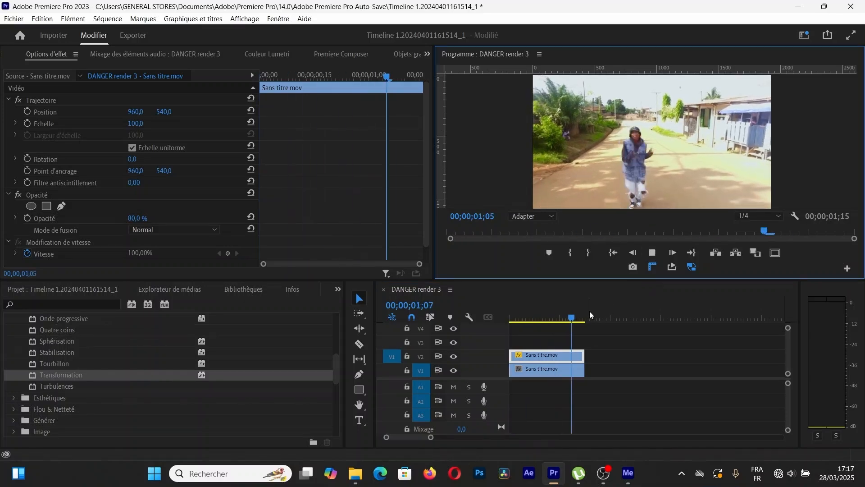
Step: Lower the V2 clip's Opacité to 52% so the V1 clip shows through
{"action": "left_click", "coordinate": [536, 318]}
{"action": "left_click_drag", "start_coordinate": [539, 325], "coordinate": [546, 325]}
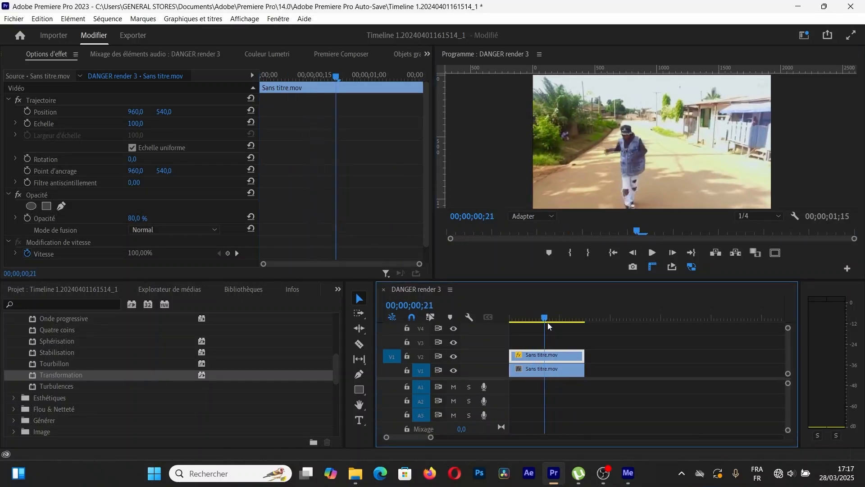
{"action": "left_click_drag", "start_coordinate": [137, 218], "coordinate": [123, 219]}
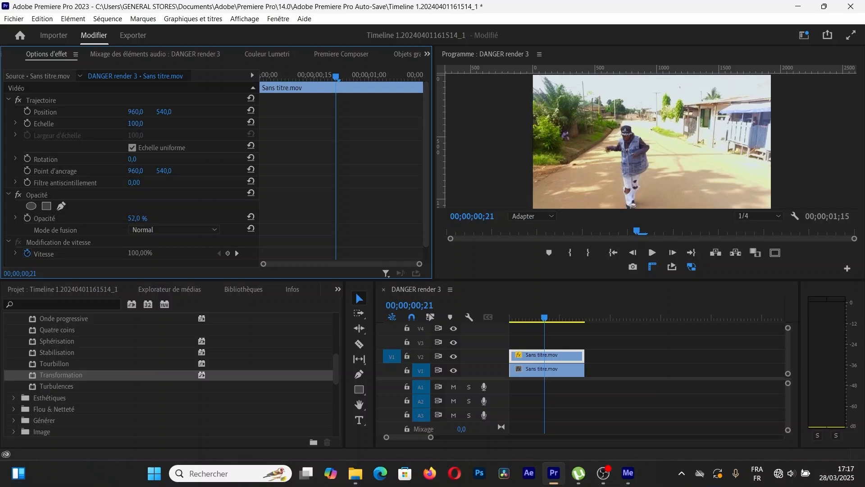
Step: Slip the V2 clip's footage a few more frames with the Slip tool to strengthen the ghosting offset
{"action": "left_click_drag", "start_coordinate": [545, 321], "coordinate": [538, 323]}
{"action": "left_click", "coordinate": [359, 359]}
{"action": "mouse_move", "coordinate": [544, 356]}
{"action": "left_mouse_down"}
{"action": "mouse_move", "coordinate": [605, 350]}
{"action": "mouse_move", "coordinate": [551, 355]}
{"action": "left_mouse_up"}
Step: Play back the semi-transparent overlay from the start of the sequence to check the ghosting effect
{"action": "left_click", "coordinate": [508, 322]}
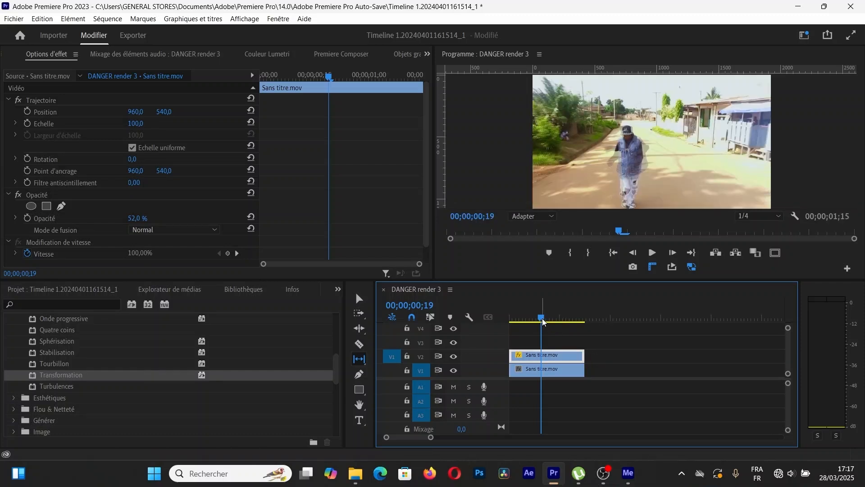
{"action": "left_click", "coordinate": [650, 254]}
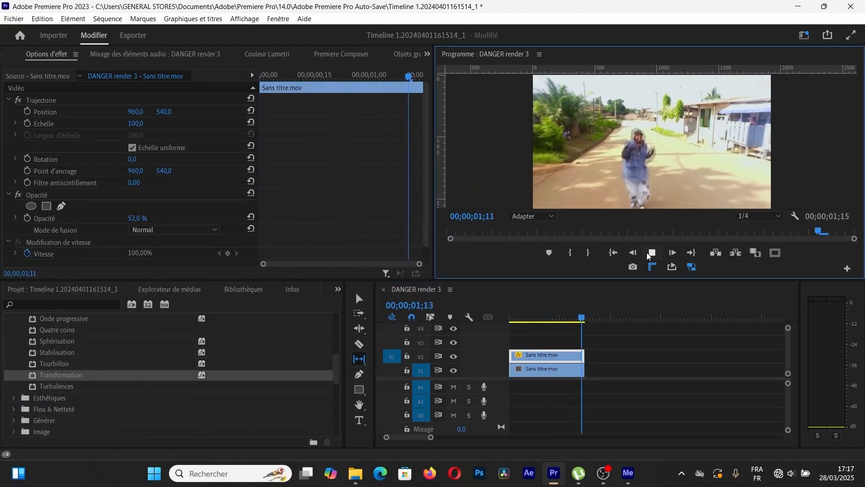
{"action": "left_click_drag", "start_coordinate": [534, 319], "coordinate": [486, 321]}
{"action": "left_click", "coordinate": [360, 298]}
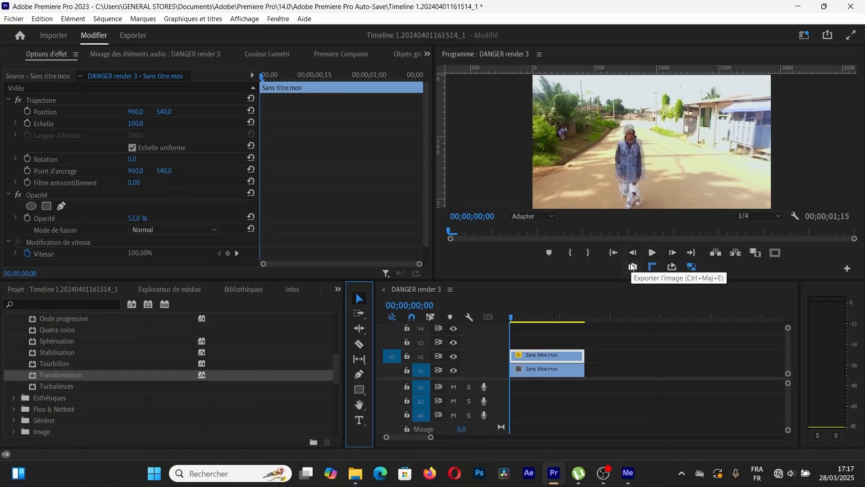
{"action": "left_click", "coordinate": [653, 253]}
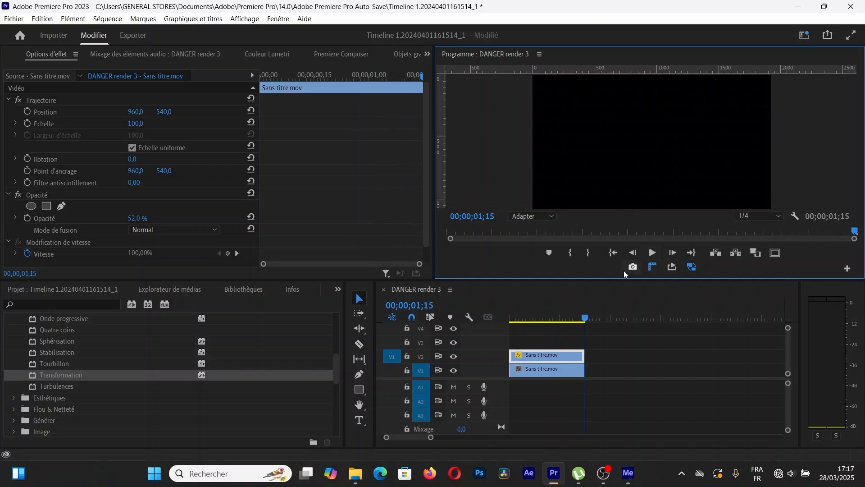
{"action": "left_click_drag", "start_coordinate": [568, 319], "coordinate": [519, 319]}
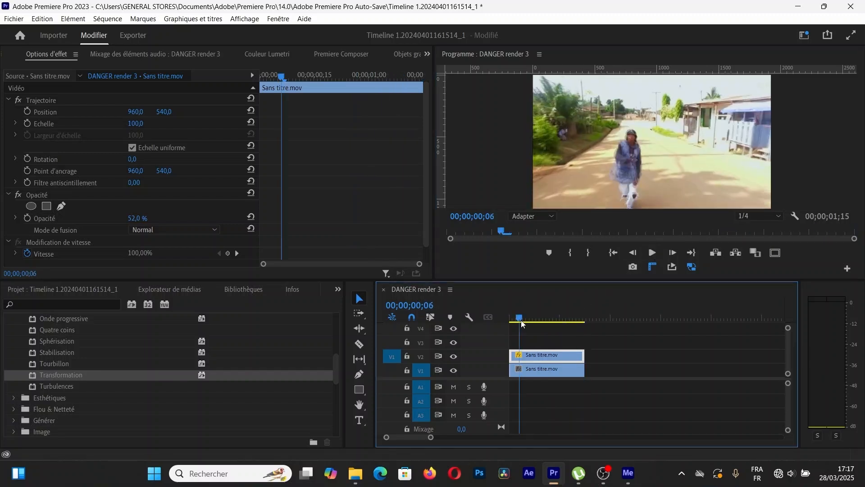
{"action": "left_click", "coordinate": [651, 255]}
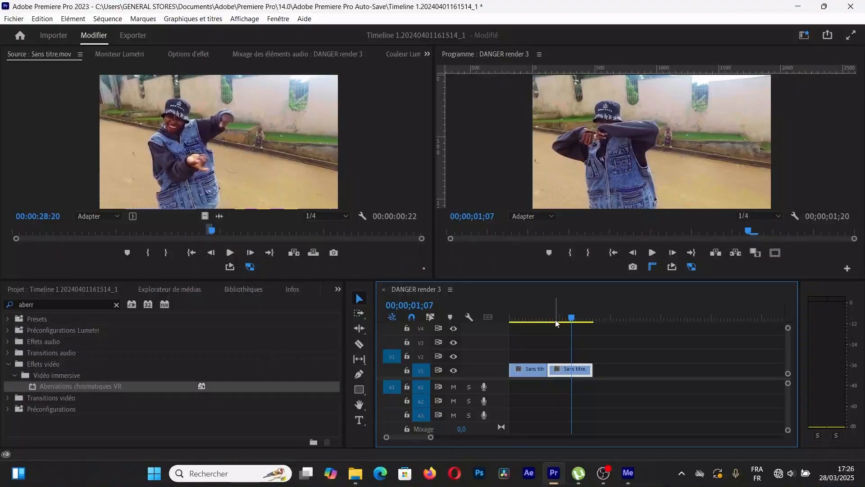
Step: Move the first of the two clips on V1 straight up to V2
{"action": "left_click_drag", "start_coordinate": [555, 316], "coordinate": [548, 333]}
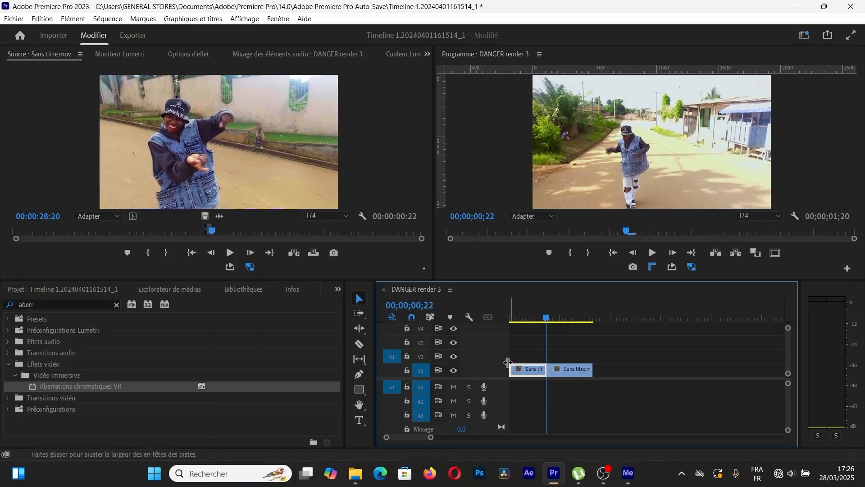
{"action": "mouse_move", "coordinate": [544, 318]}
{"action": "left_mouse_down"}
{"action": "mouse_move", "coordinate": [530, 330]}
{"action": "mouse_move", "coordinate": [503, 322]}
{"action": "mouse_move", "coordinate": [555, 323]}
{"action": "mouse_move", "coordinate": [549, 320]}
{"action": "left_mouse_up"}
{"action": "left_click", "coordinate": [531, 372]}
{"action": "left_click_drag", "start_coordinate": [530, 372], "coordinate": [529, 363]}
Step: Shift the second clip on V1 earlier to start at 00;00;00;19, overlapping the end of the V2 clip
{"action": "left_click", "coordinate": [545, 318]}
{"action": "left_click_drag", "start_coordinate": [545, 318], "coordinate": [541, 330]}
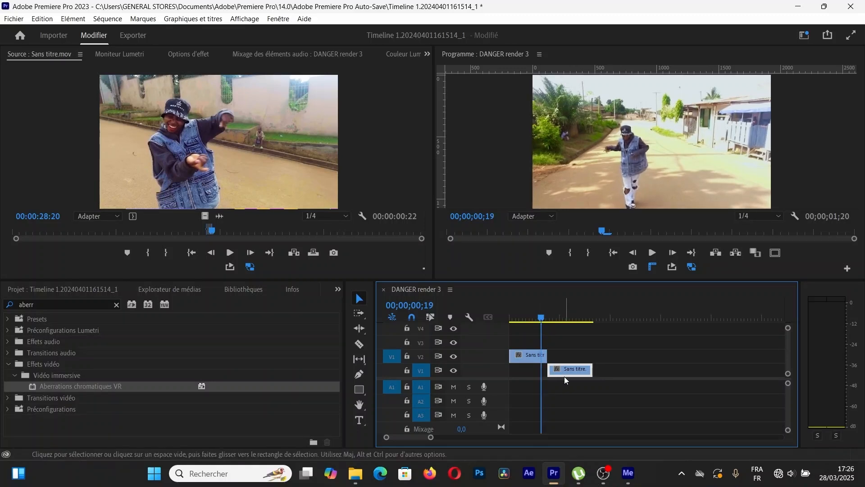
{"action": "left_click_drag", "start_coordinate": [566, 375], "coordinate": [559, 375]}
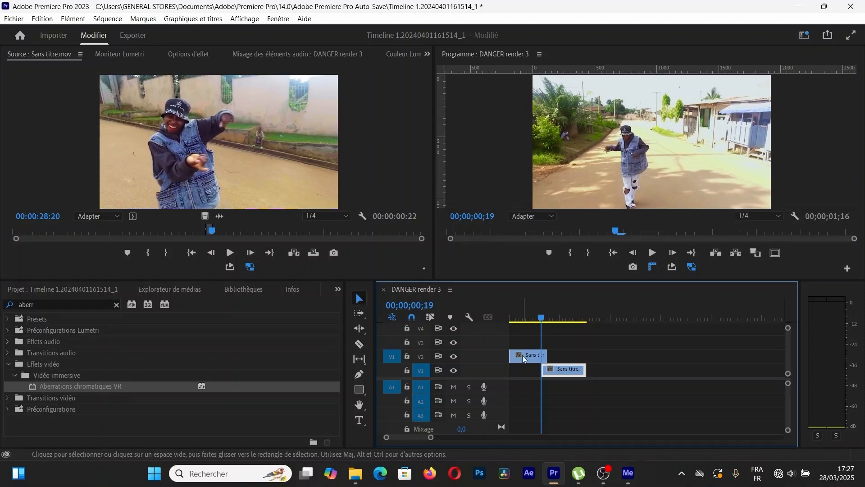
Step: Split the V1 clip at 00;00;00;23, where the V2 clip ends, using the Razor tool
{"action": "left_click_drag", "start_coordinate": [543, 320], "coordinate": [550, 323]}
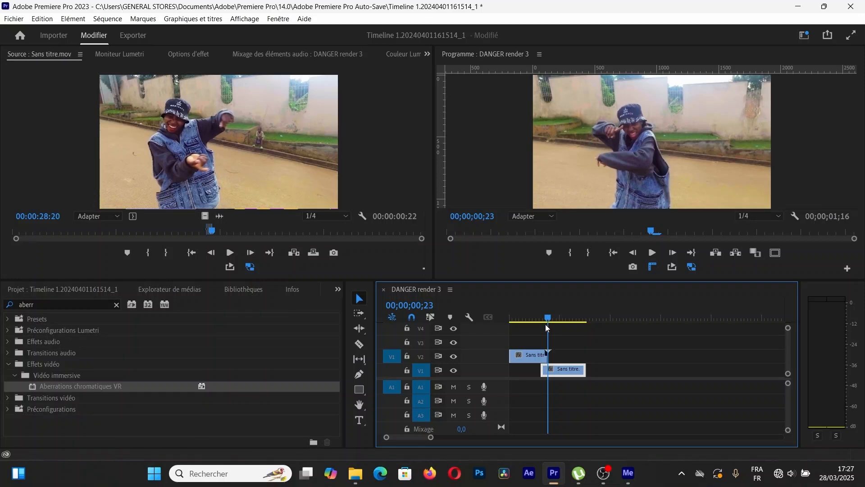
{"action": "left_click_drag", "start_coordinate": [545, 323], "coordinate": [543, 319]}
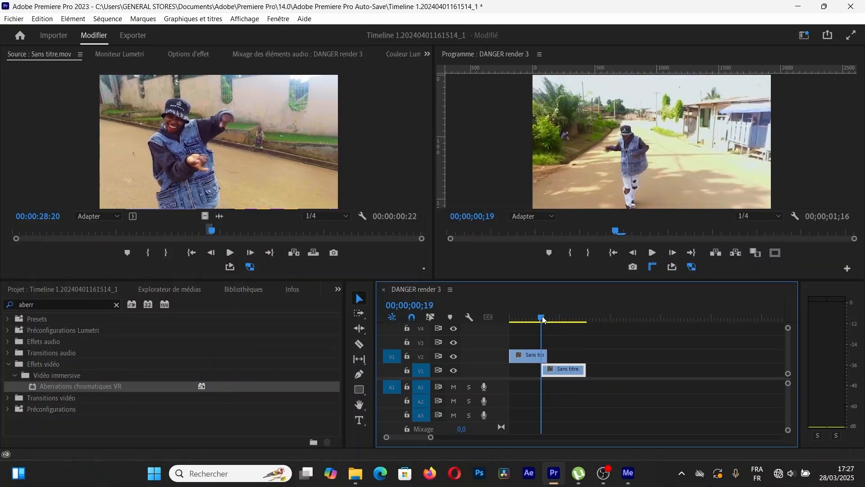
{"action": "left_click", "coordinate": [547, 321]}
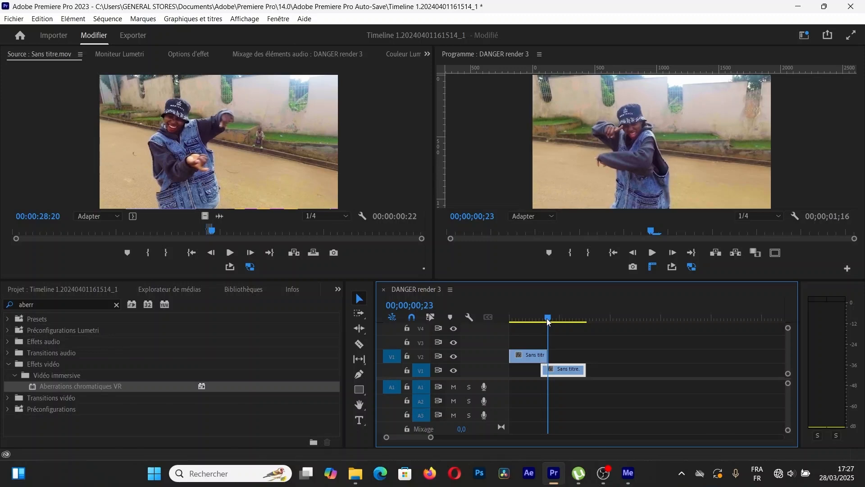
{"action": "left_click", "coordinate": [359, 344]}
{"action": "left_click", "coordinate": [547, 369]}
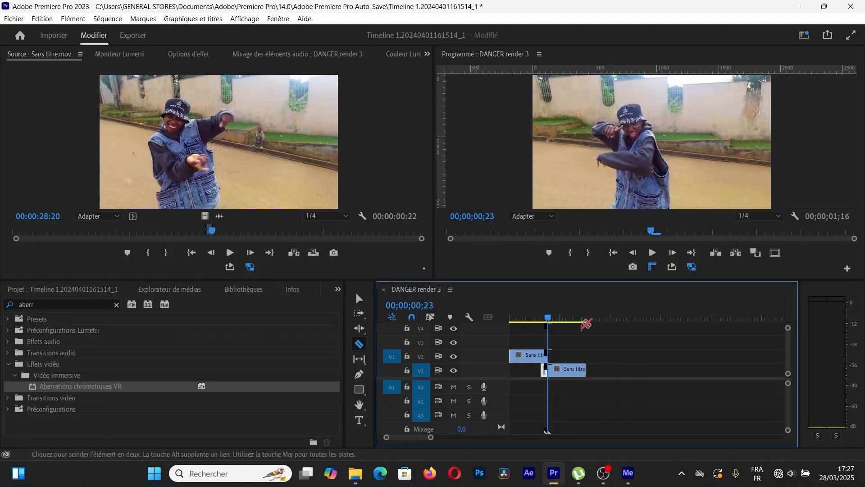
Step: Place the short segment starting at 00;00;00;19 on V2 and put the first clip back on V1 beneath it
{"action": "left_click", "coordinate": [542, 318]}
{"action": "left_click", "coordinate": [359, 298]}
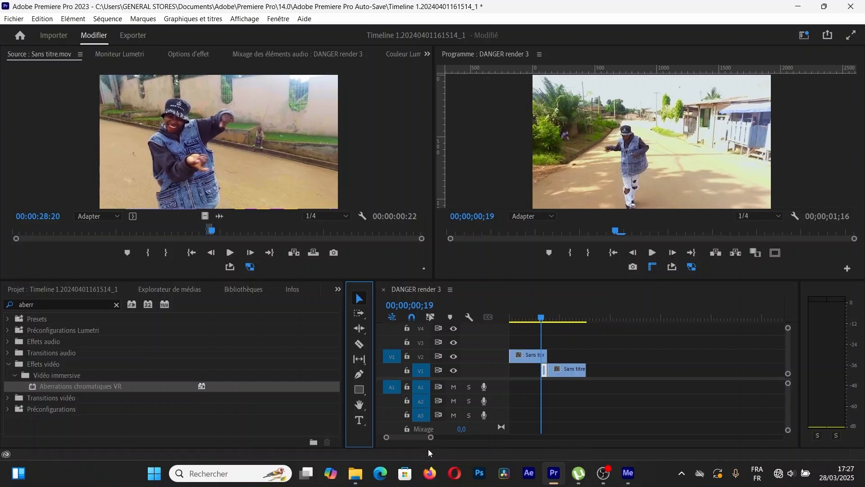
{"action": "mouse_move", "coordinate": [431, 437]}
{"action": "left_mouse_down"}
{"action": "mouse_move", "coordinate": [419, 439]}
{"action": "mouse_move", "coordinate": [425, 436]}
{"action": "left_mouse_up"}
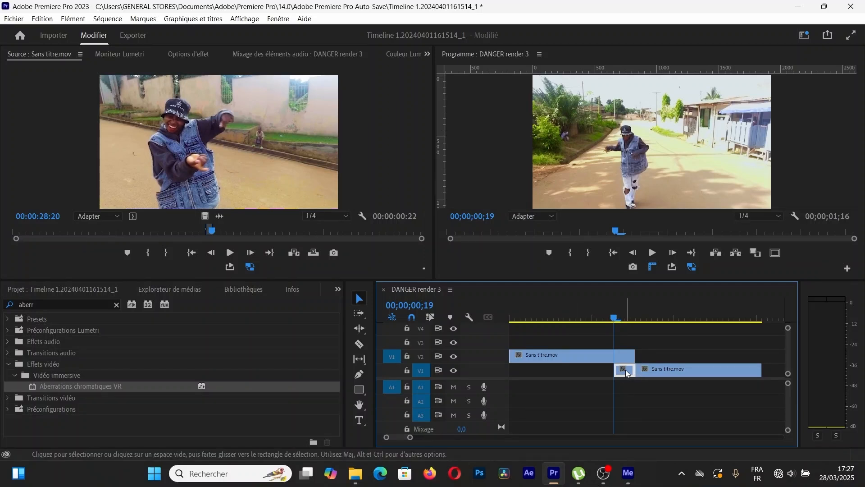
{"action": "left_click_drag", "start_coordinate": [626, 370], "coordinate": [633, 350]}
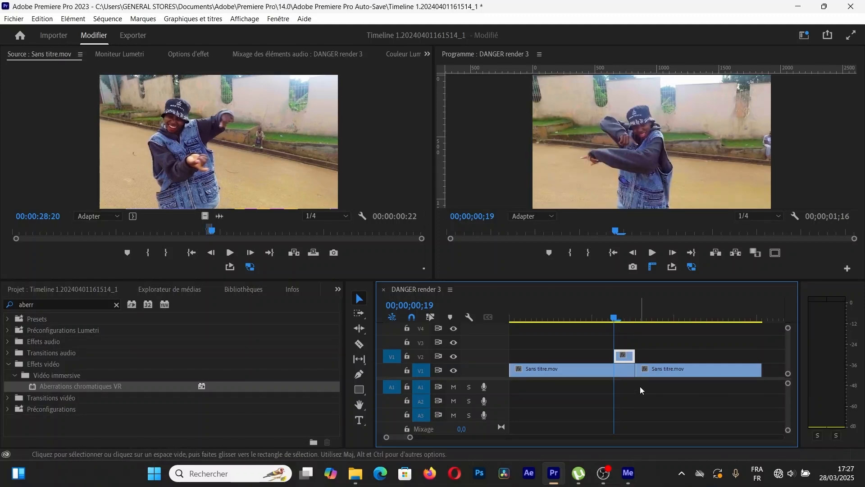
Step: Replace the short V2 segment with a linked After Effects composition
{"action": "left_click_drag", "start_coordinate": [612, 319], "coordinate": [630, 329]}
{"action": "left_click", "coordinate": [627, 358]}
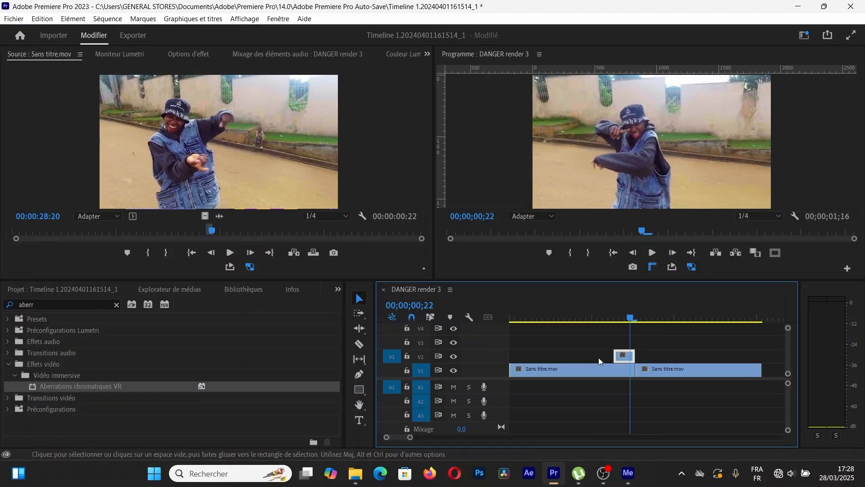
{"action": "left_click", "coordinate": [628, 315]}
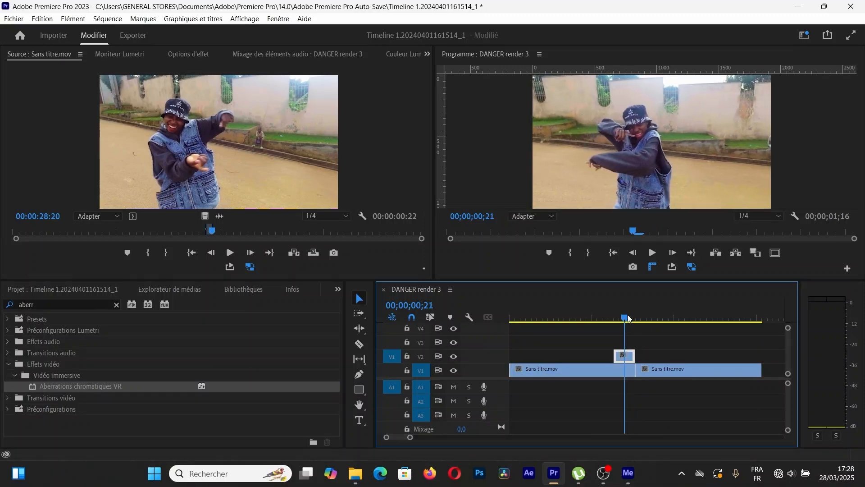
{"action": "right_click", "coordinate": [628, 355]}
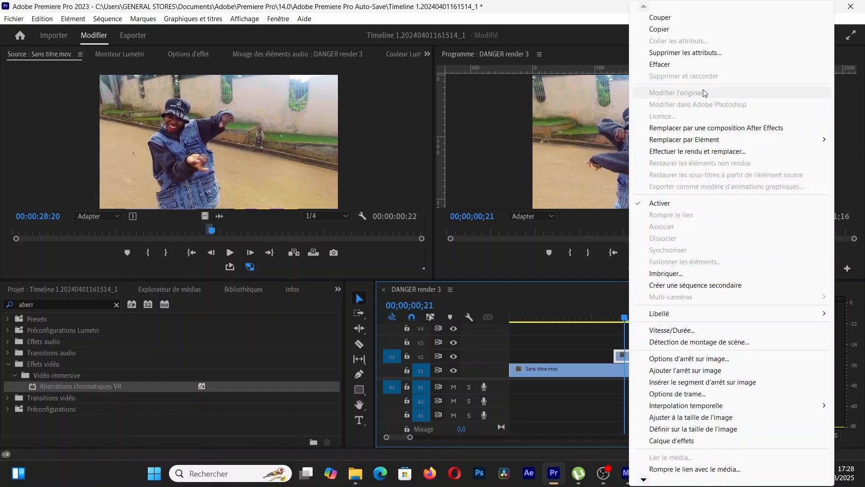
{"action": "left_click", "coordinate": [711, 129]}
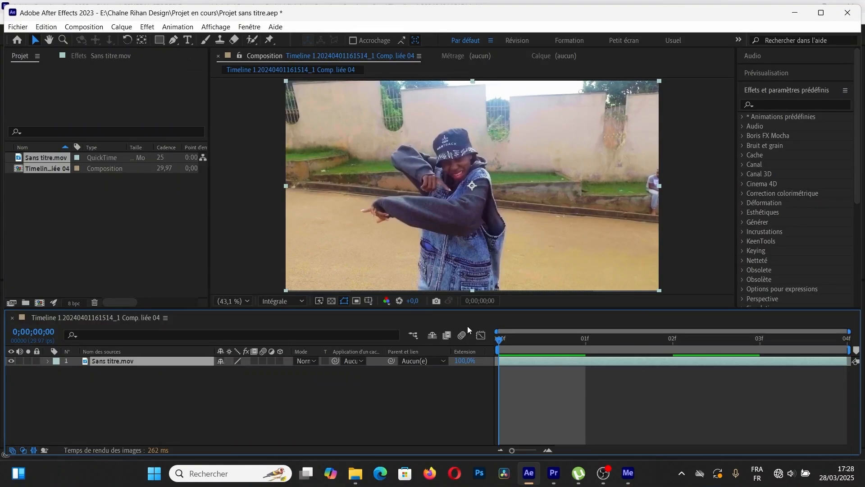
Step: Select the dancer with the Roto Brush on the first frame of the Sans titre.mov layer in After Effects
{"action": "left_click", "coordinate": [823, 339]}
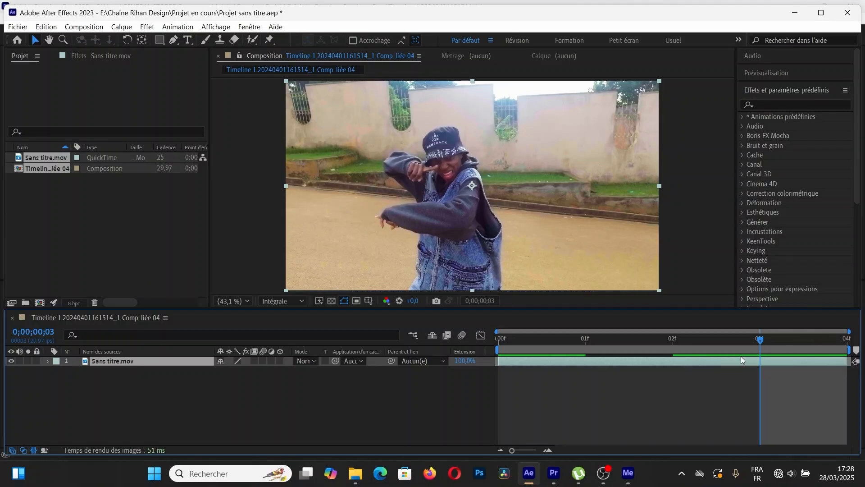
{"action": "key", "text": "Page_Down"}
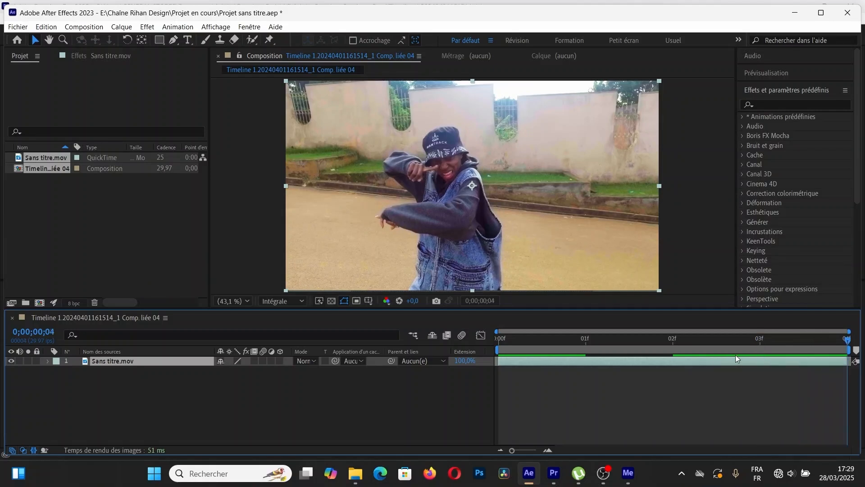
{"action": "key", "text": "Page_Up"}
{"action": "key", "text": "Page_Up"}
{"action": "key", "text": "Page_Up"}
{"action": "key", "text": "Page_Up"}
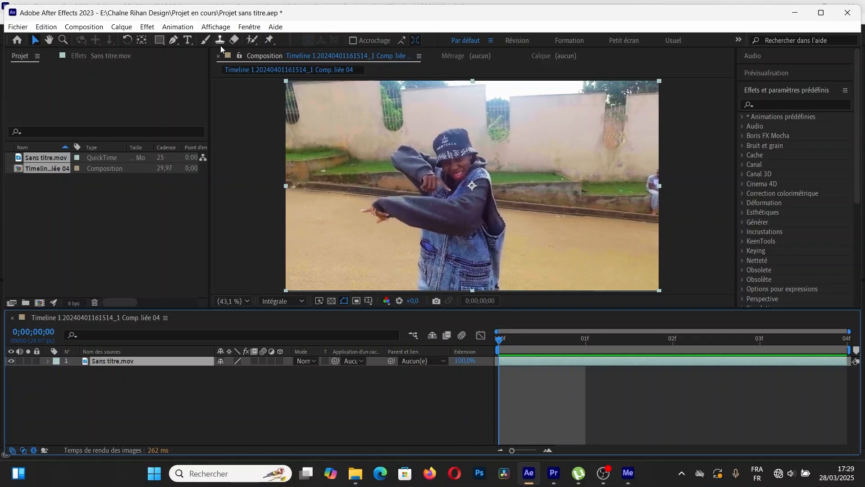
{"action": "left_click", "coordinate": [253, 40]}
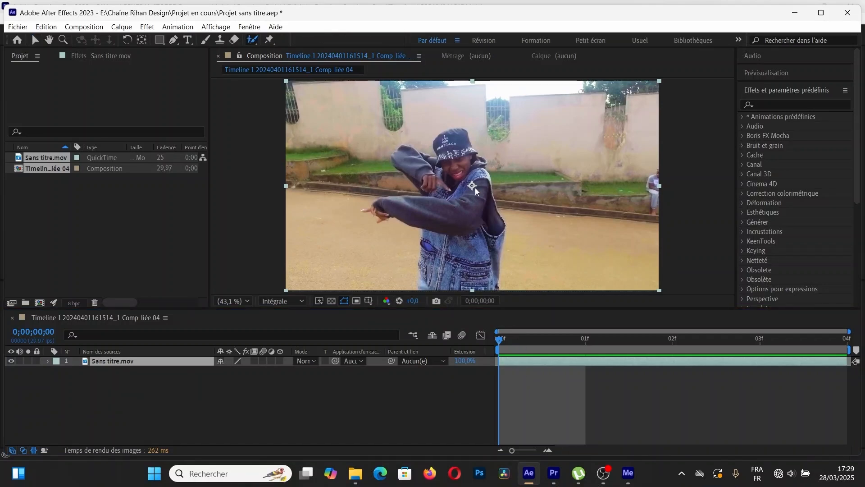
{"action": "double_click", "coordinate": [490, 185]}
{"action": "mouse_move", "coordinate": [459, 115]}
{"action": "left_mouse_down"}
{"action": "mouse_move", "coordinate": [428, 167]}
{"action": "mouse_move", "coordinate": [458, 243]}
{"action": "mouse_move", "coordinate": [496, 226]}
{"action": "mouse_move", "coordinate": [457, 118]}
{"action": "left_mouse_up"}
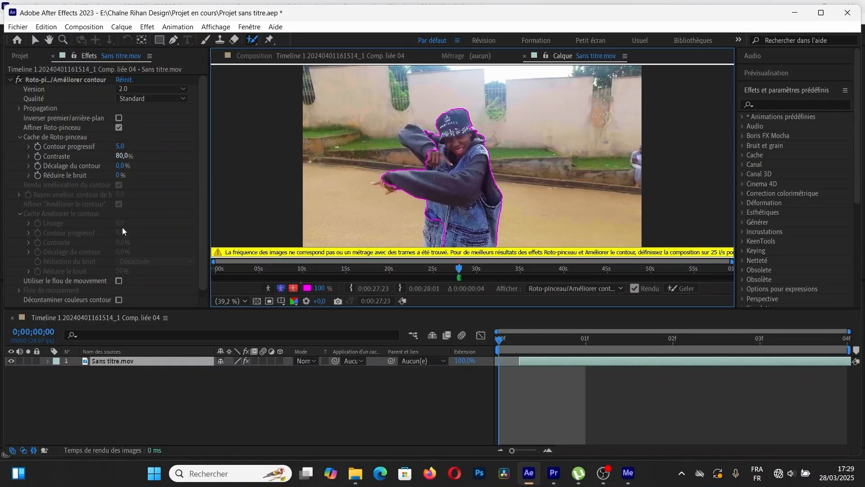
Step: Change the linked composition's frame rate to 25 frames per second
{"action": "left_click", "coordinate": [20, 55]}
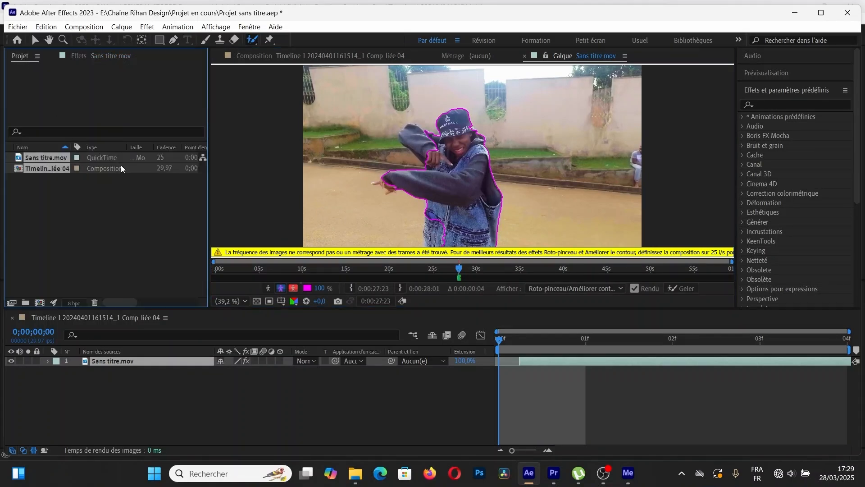
{"action": "left_click", "coordinate": [125, 192]}
{"action": "right_click", "coordinate": [128, 169]}
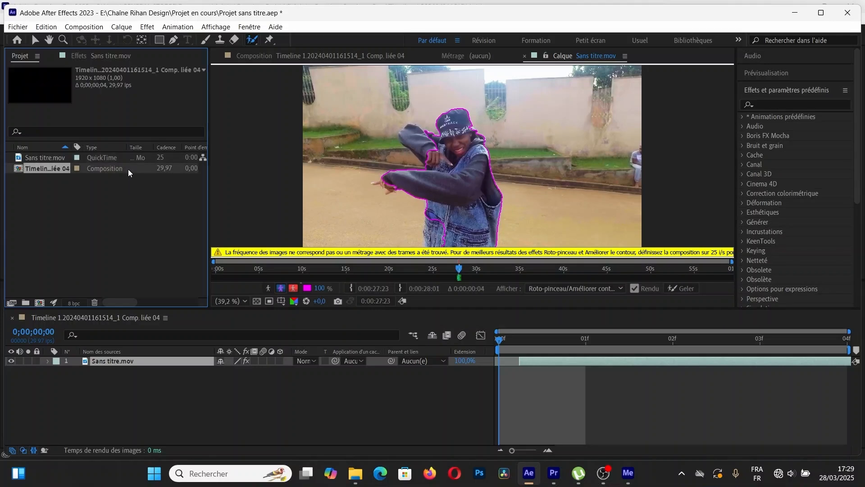
{"action": "left_click", "coordinate": [203, 176]}
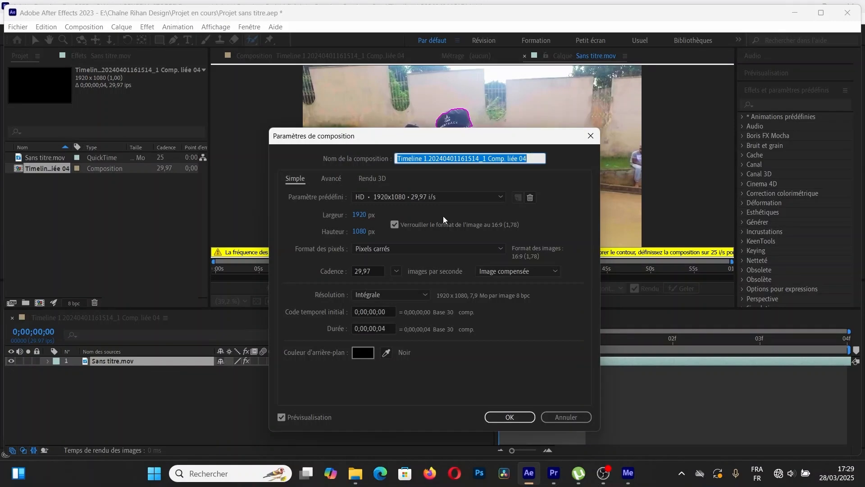
{"action": "left_click", "coordinate": [398, 271]}
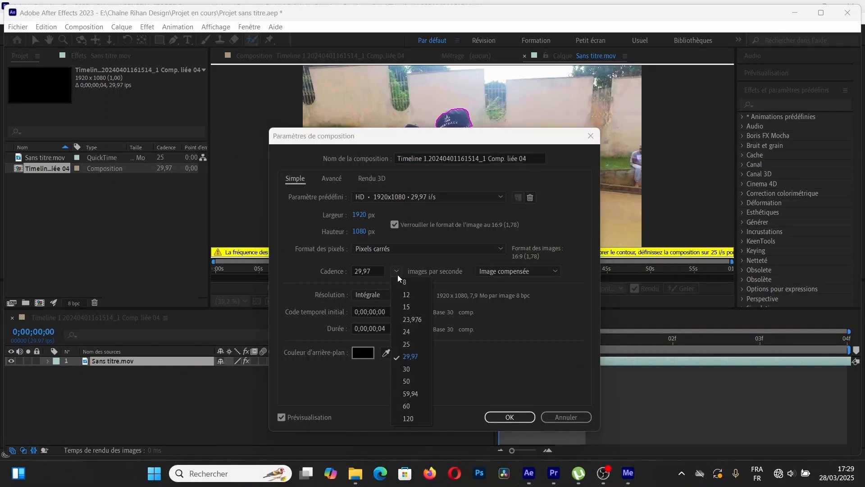
{"action": "left_click", "coordinate": [413, 344]}
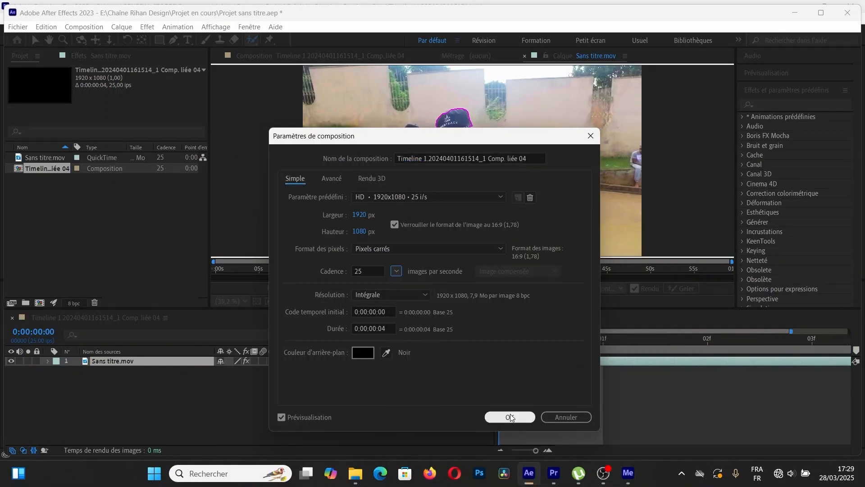
{"action": "left_click", "coordinate": [510, 415]}
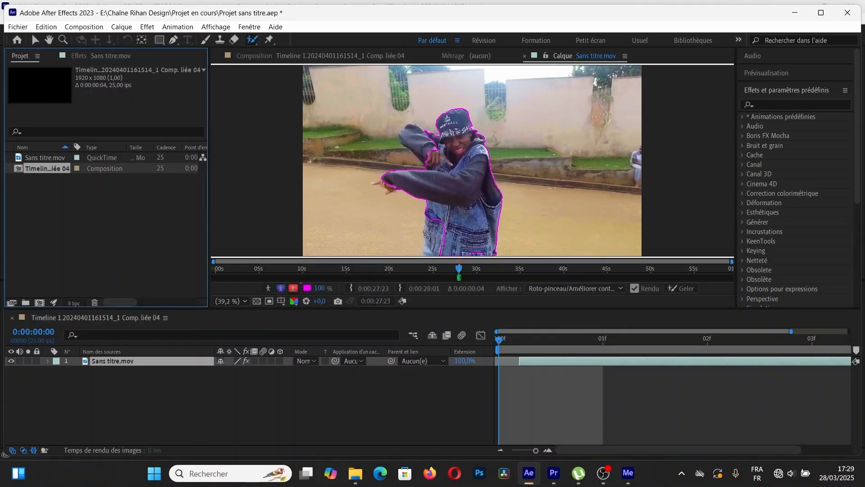
Step: Extend the Roto Brush selection on the first frame to include the dancer's raised arm, trouser leg and outstretched hand
{"action": "left_click_drag", "start_coordinate": [435, 147], "coordinate": [401, 134]}
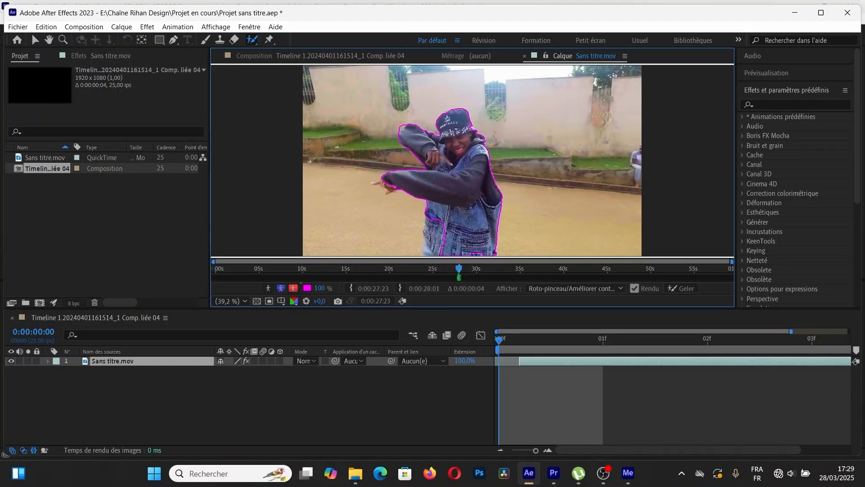
{"action": "left_click_drag", "start_coordinate": [430, 222], "coordinate": [435, 255]}
{"action": "left_click", "coordinate": [516, 359]}
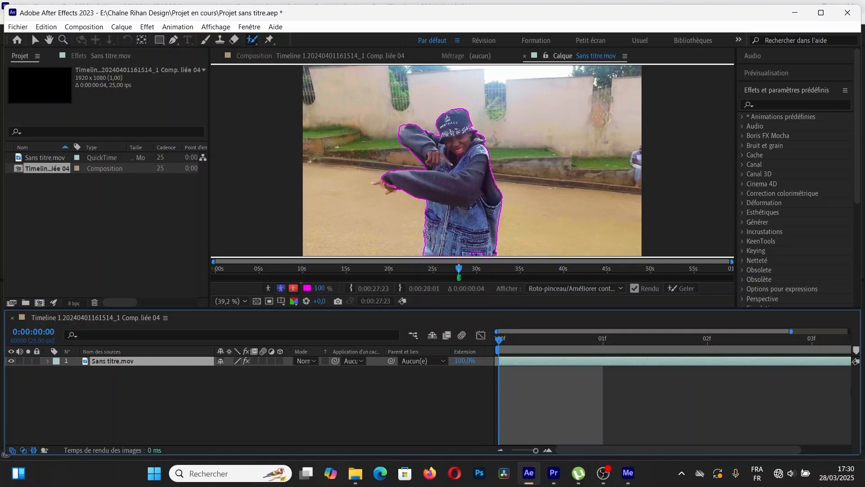
{"action": "left_click_drag", "start_coordinate": [387, 182], "coordinate": [381, 185]}
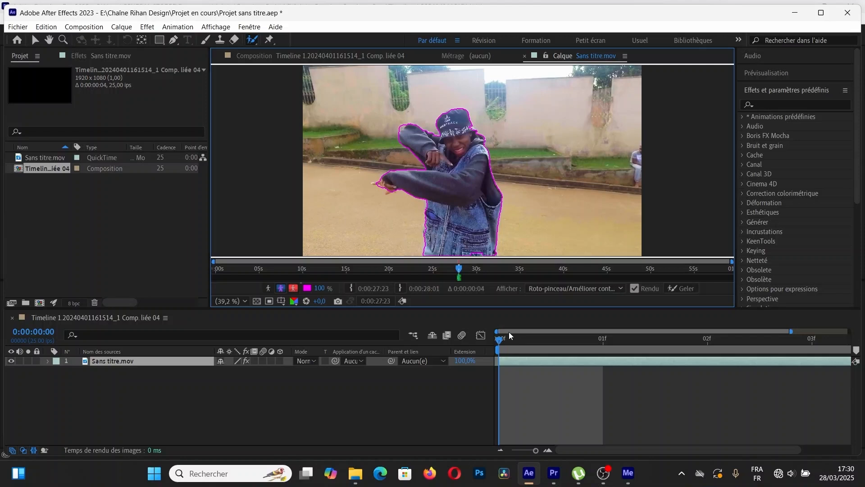
Step: Propagate the Roto Brush outline frame by frame through 0:00:00:04, and return to the first frame
{"action": "key", "text": "Page_Down"}
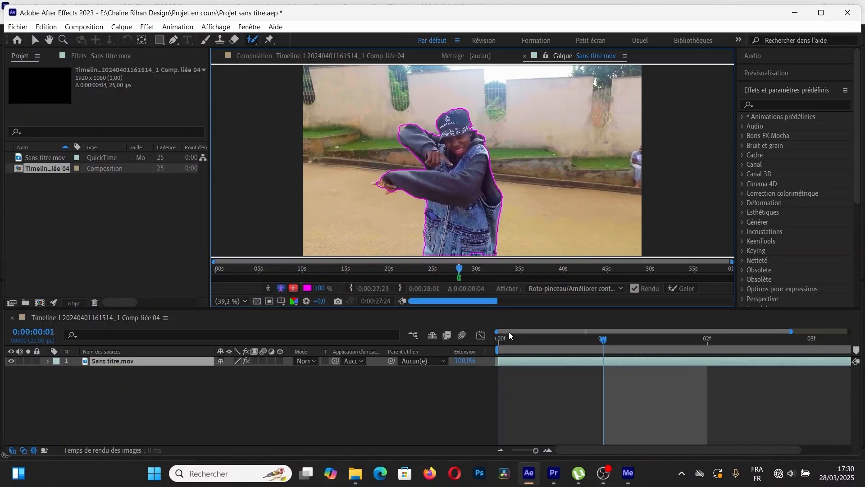
{"action": "key", "text": "Page_Down"}
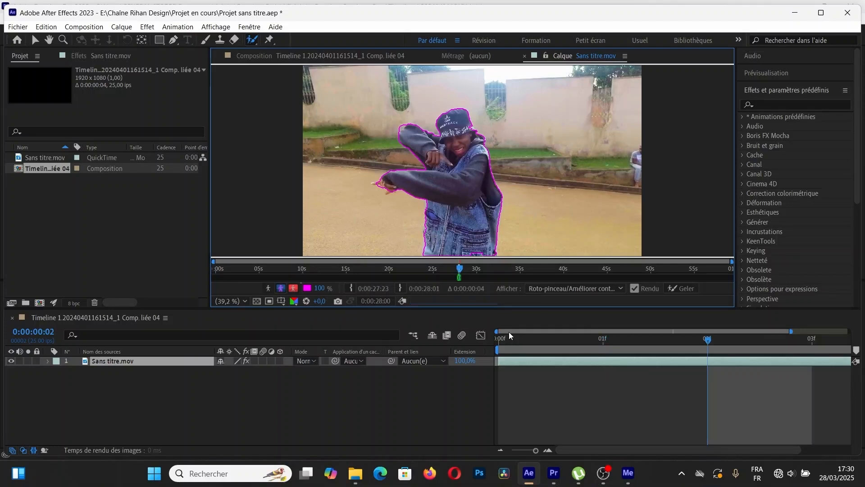
{"action": "key", "text": "Page_Down"}
{"action": "key", "text": "Page_Down"}
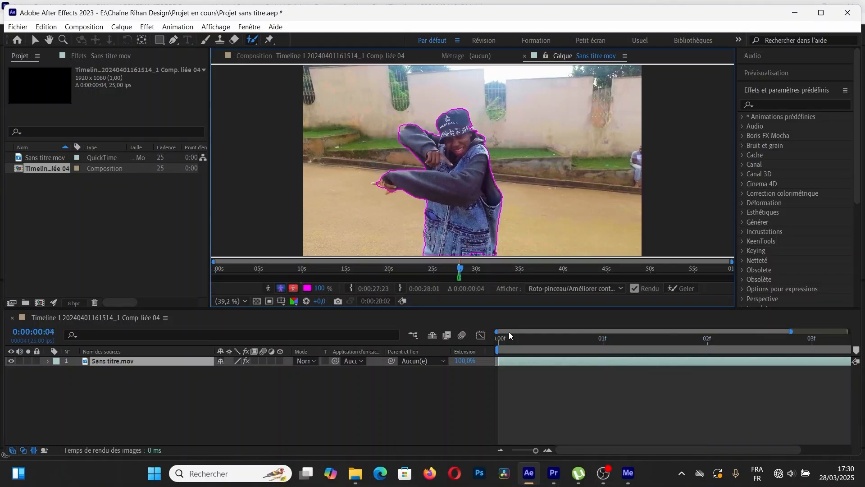
{"action": "key", "text": "Page_Up"}
{"action": "key", "text": "Page_Up"}
{"action": "key", "text": "Page_Up"}
{"action": "key", "text": "Page_Up"}
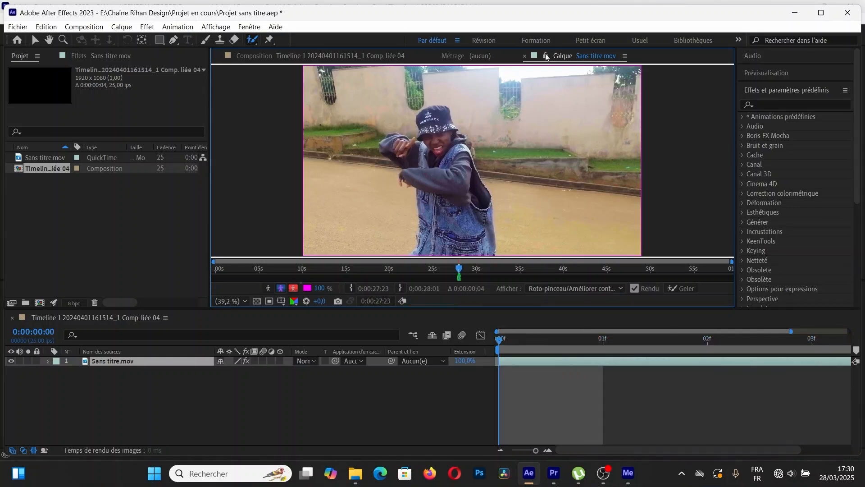
Step: Preview the cut-out dancer in the composition view from the first frame
{"action": "left_click", "coordinate": [350, 59]}
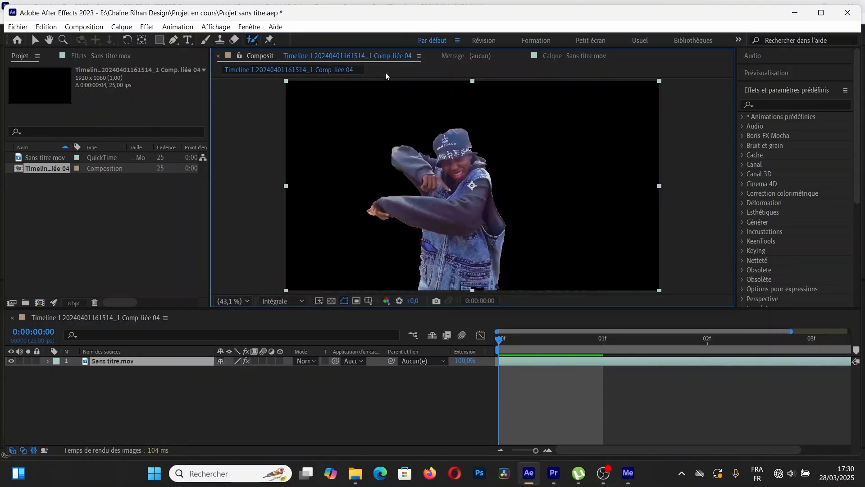
{"action": "key", "text": "Page_Up"}
{"action": "key", "text": "Page_Up"}
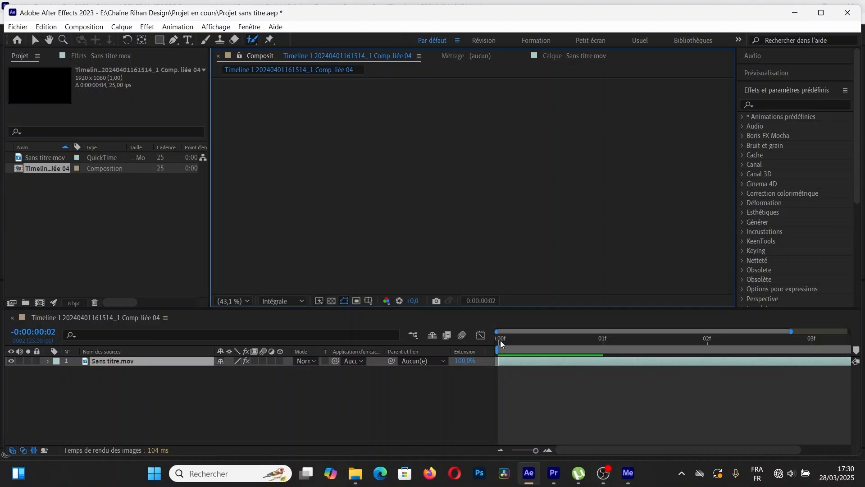
{"action": "left_click", "coordinate": [501, 344]}
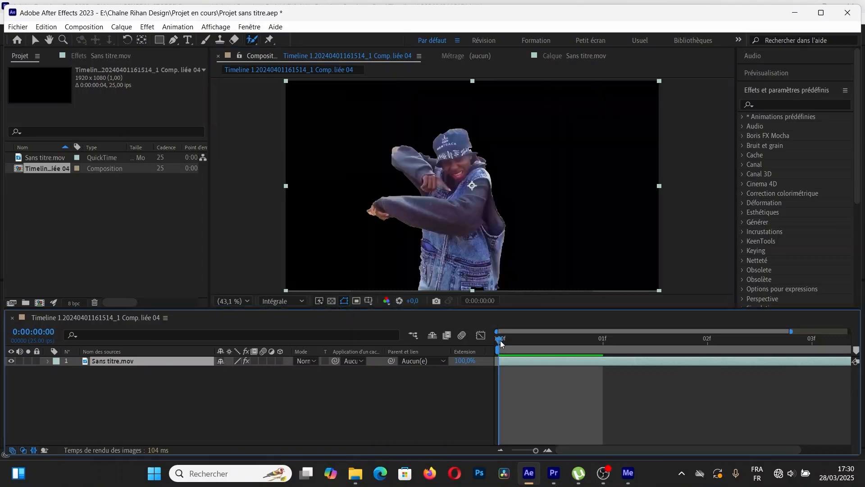
{"action": "key", "text": "space"}
Step: Add a Position keyframe at 0:00:00:02 on the Sans titre.mov layer, keeping the dancer at 960,540
{"action": "key", "text": "p"}
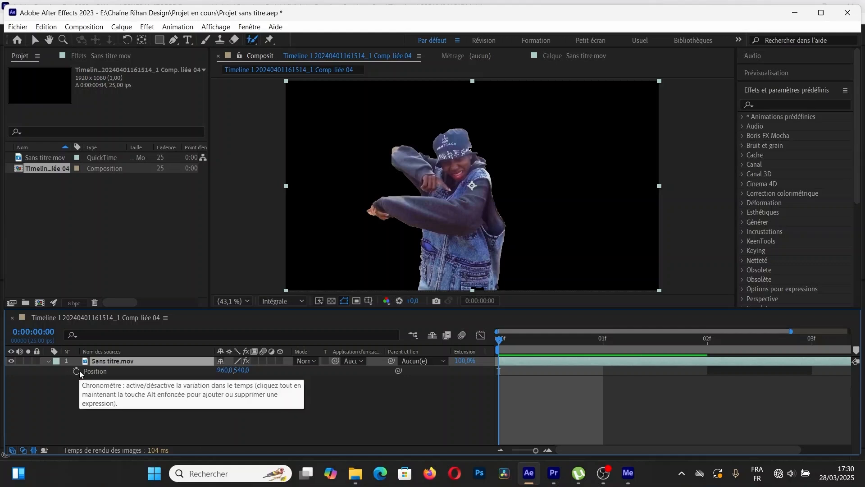
{"action": "left_click", "coordinate": [707, 341]}
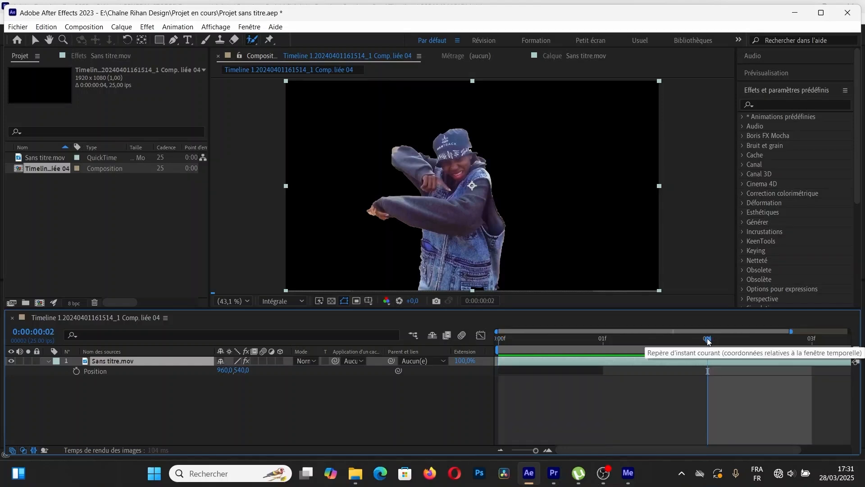
{"action": "left_click", "coordinate": [76, 372]}
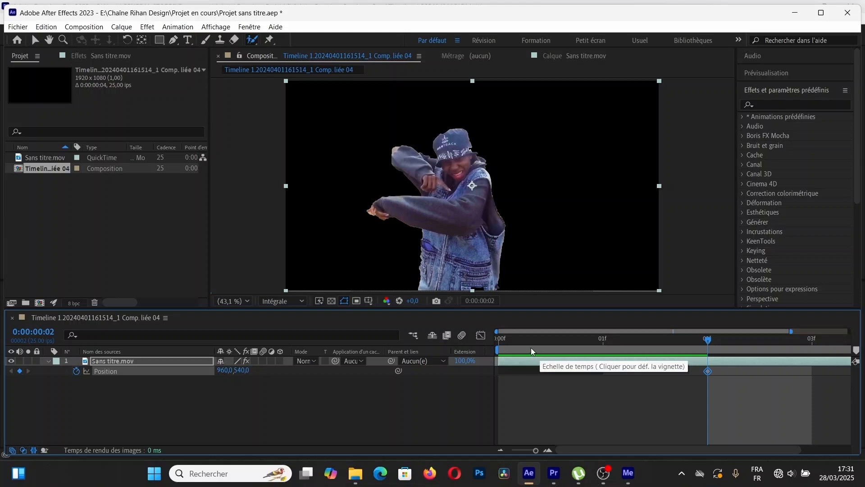
Step: Set the layer's Position to 960,1522 at the first frame, and check the upward movement through 0:00:00:02
{"action": "left_click", "coordinate": [508, 345]}
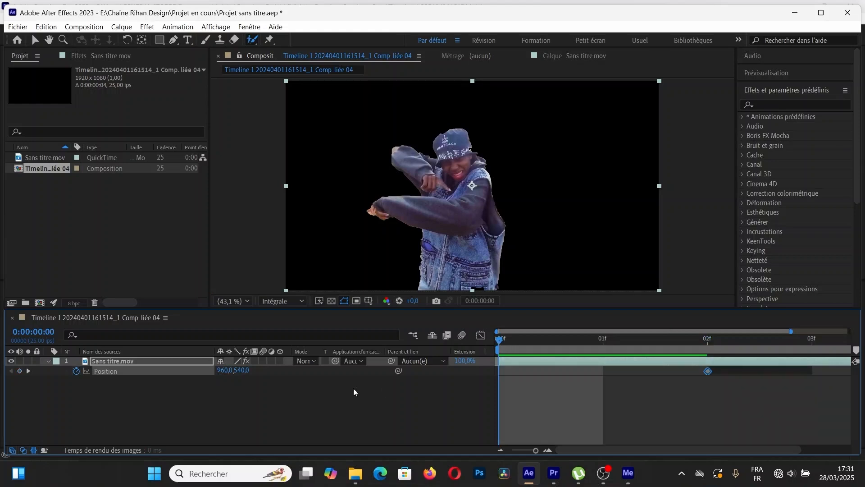
{"action": "left_click_drag", "start_coordinate": [238, 372], "coordinate": [738, 424]}
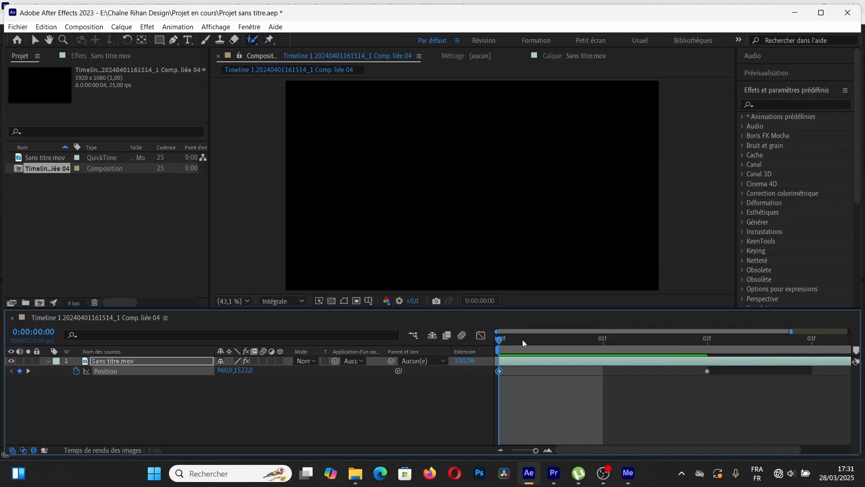
{"action": "left_click", "coordinate": [565, 342]}
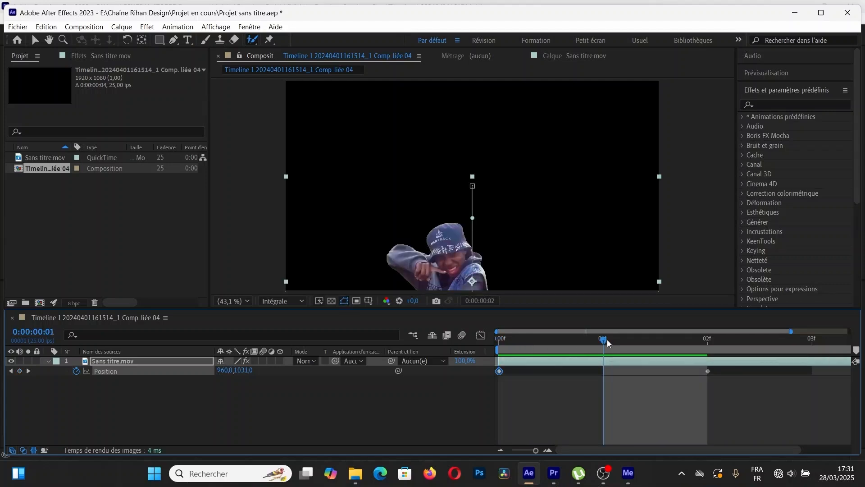
{"action": "key", "text": "Page_Down"}
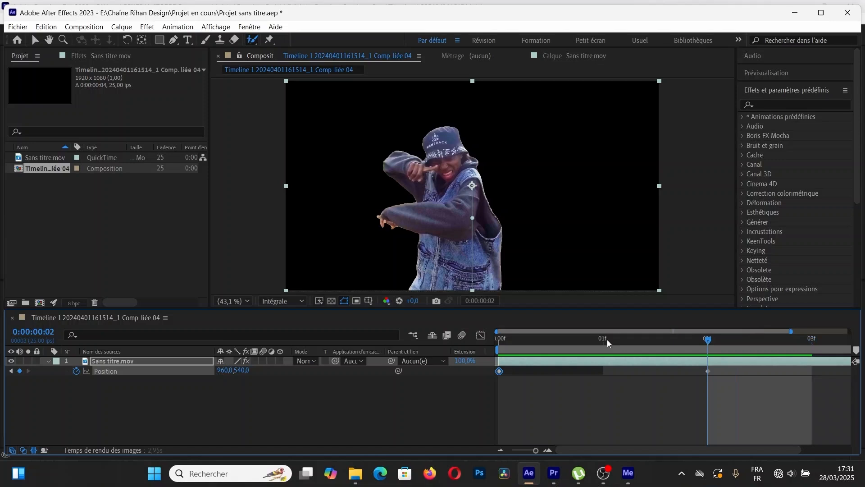
Step: Enable motion blur for the composition and on the Sans titre.mov layer
{"action": "key", "text": "Page_Down"}
{"action": "key", "text": "Page_Up"}
{"action": "key", "text": "Page_Up"}
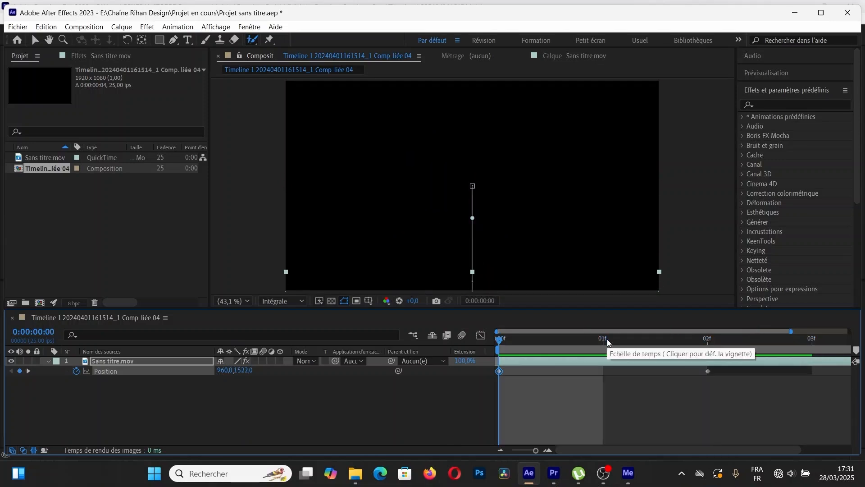
{"action": "key", "text": "Page_Down"}
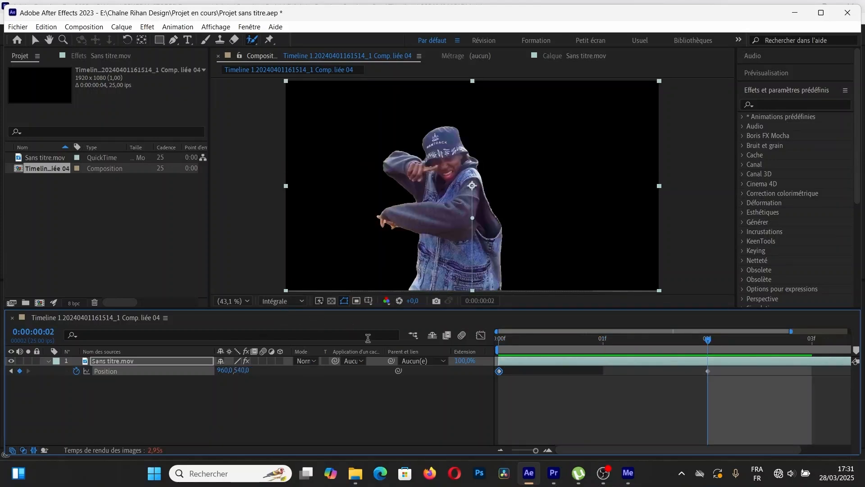
{"action": "left_click", "coordinate": [461, 335]}
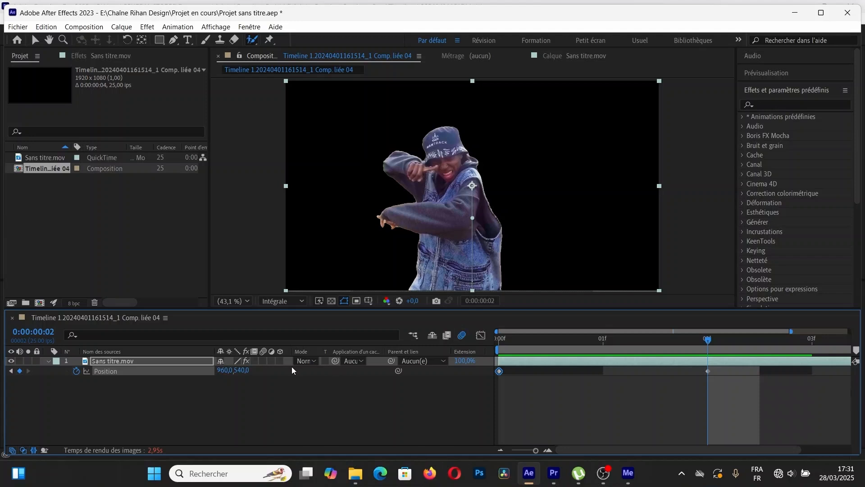
{"action": "left_click", "coordinate": [263, 360]}
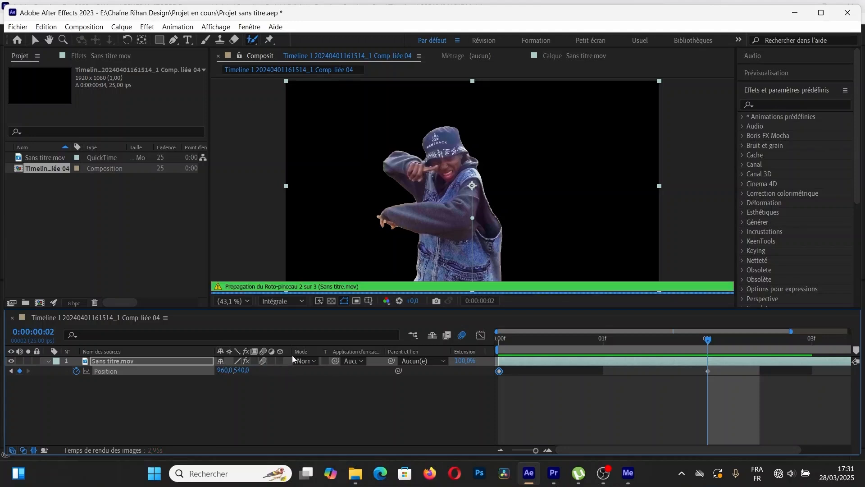
Step: Check the motion-blurred upward movement frame by frame from the first frame through 0:00:00:03
{"action": "left_click", "coordinate": [515, 341]}
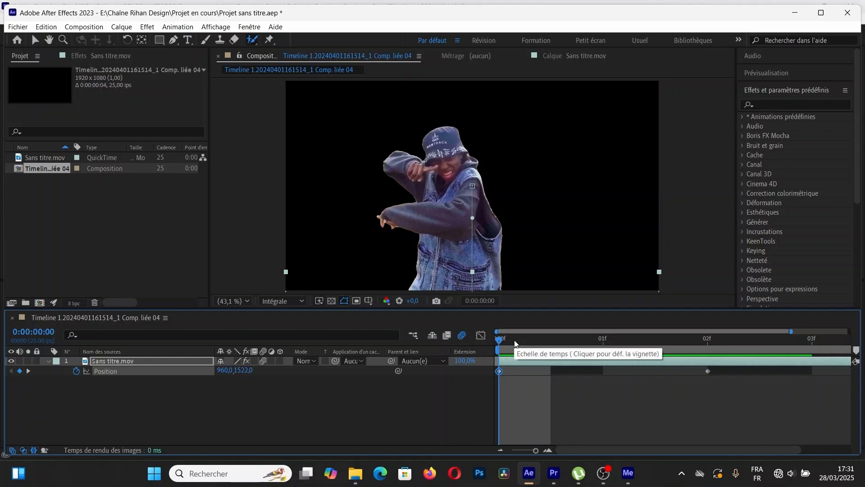
{"action": "key", "text": "Page_Down"}
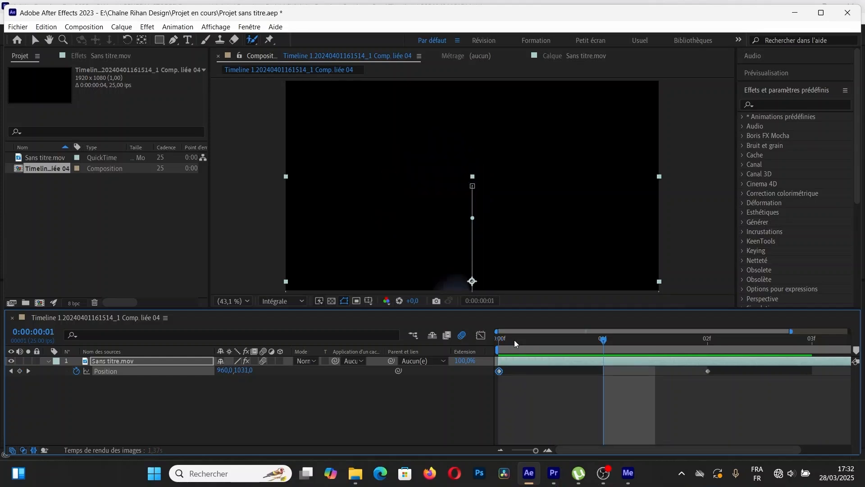
{"action": "key", "text": "Page_Down"}
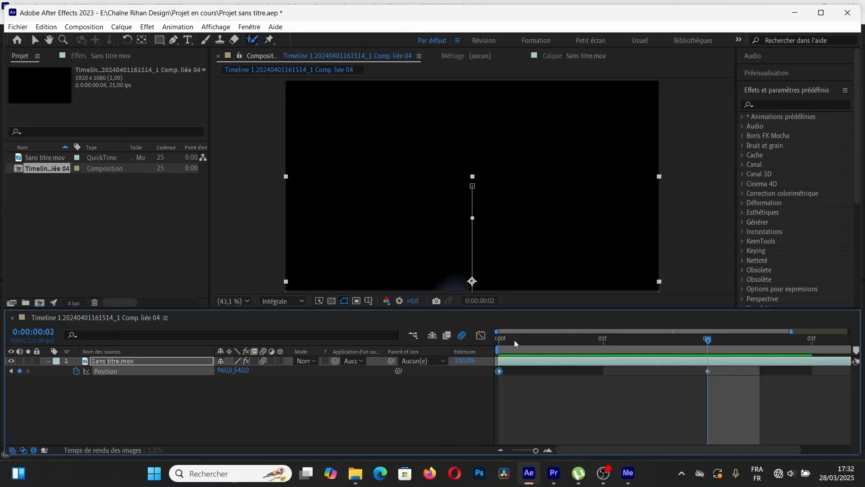
{"action": "key", "text": "Page_Down"}
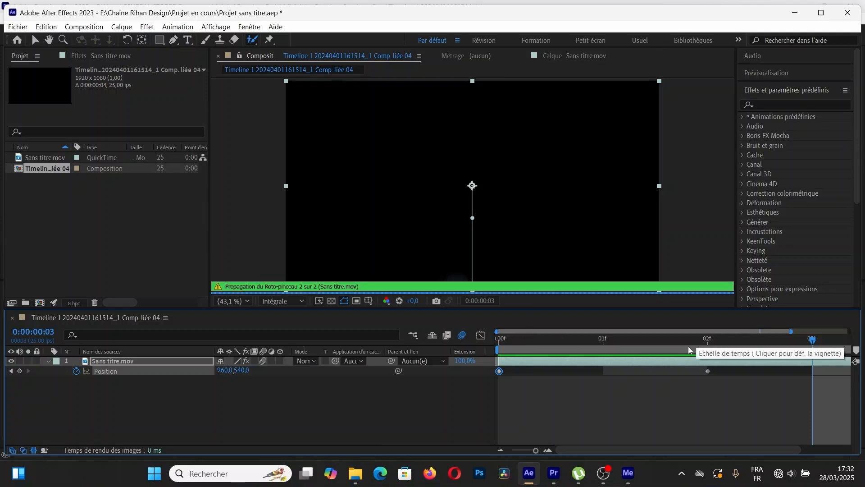
{"action": "left_click", "coordinate": [708, 343]}
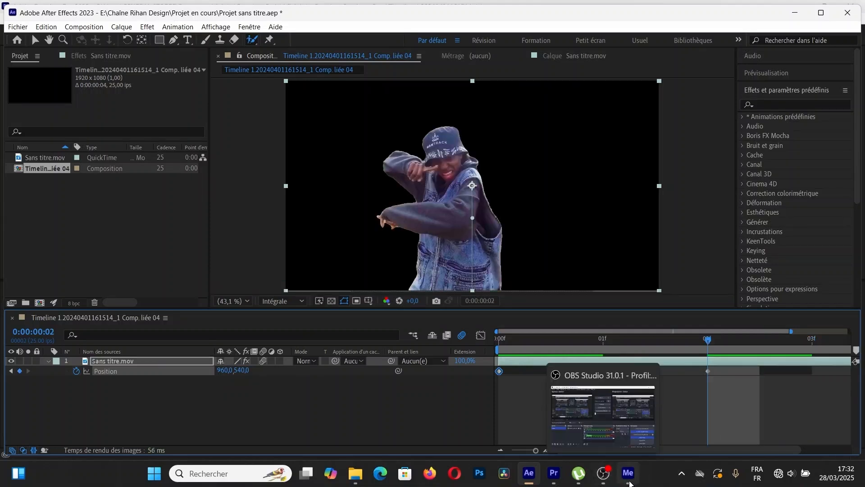
Step: Switch to Premiere Pro and mark an In point at 00;00;00;18 and an Out point at 00;00;00;25 around the linked composition clip
{"action": "left_click", "coordinate": [554, 473]}
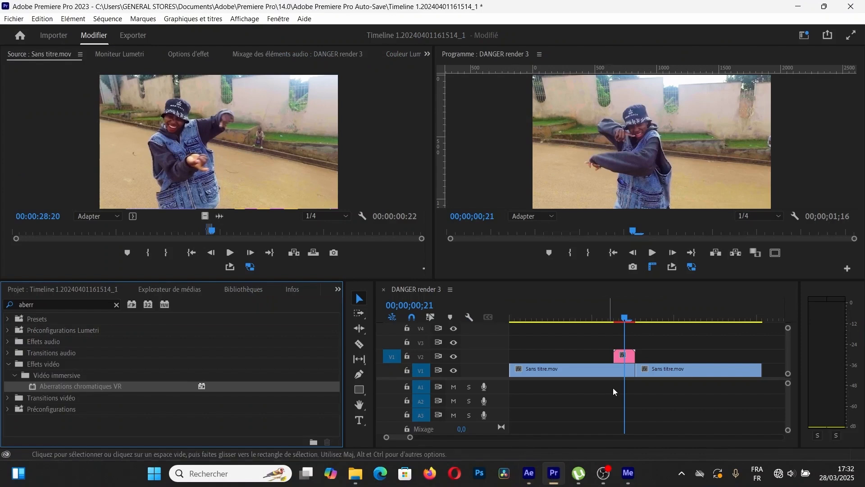
{"action": "mouse_move", "coordinate": [623, 316]}
{"action": "left_mouse_down"}
{"action": "mouse_move", "coordinate": [653, 319]}
{"action": "mouse_move", "coordinate": [629, 322]}
{"action": "left_mouse_up"}
{"action": "double_click", "coordinate": [631, 321]}
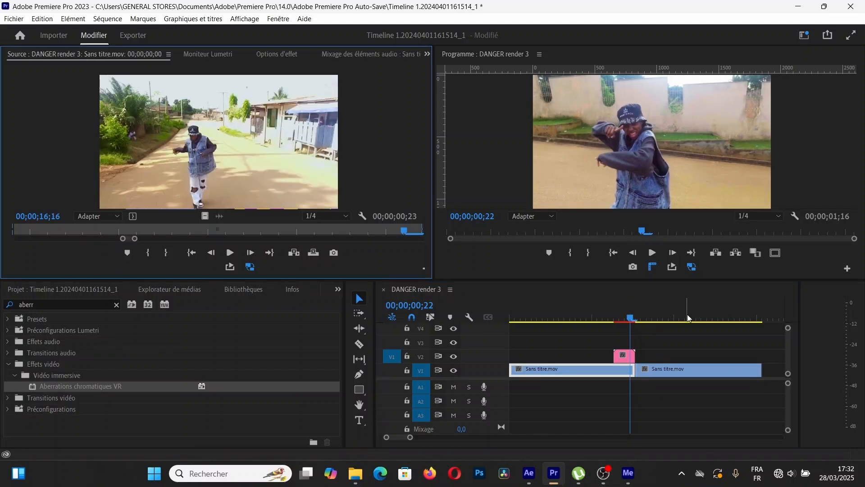
{"action": "left_click", "coordinate": [609, 318]}
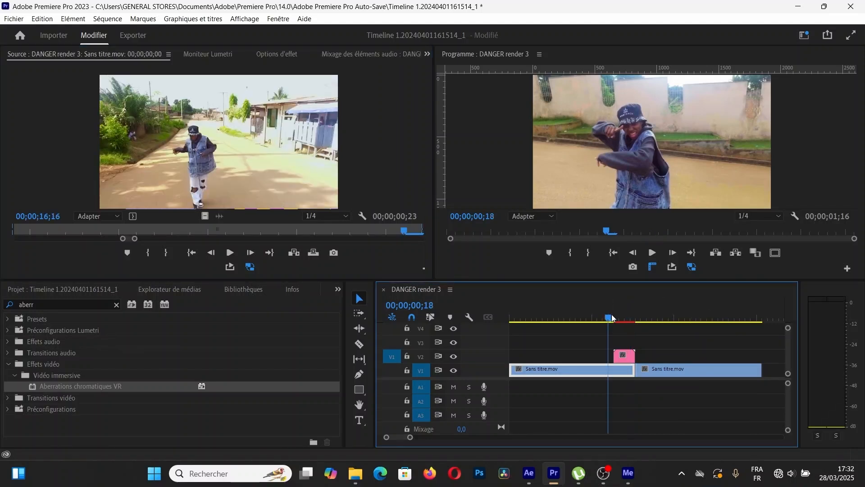
{"action": "key", "text": "i"}
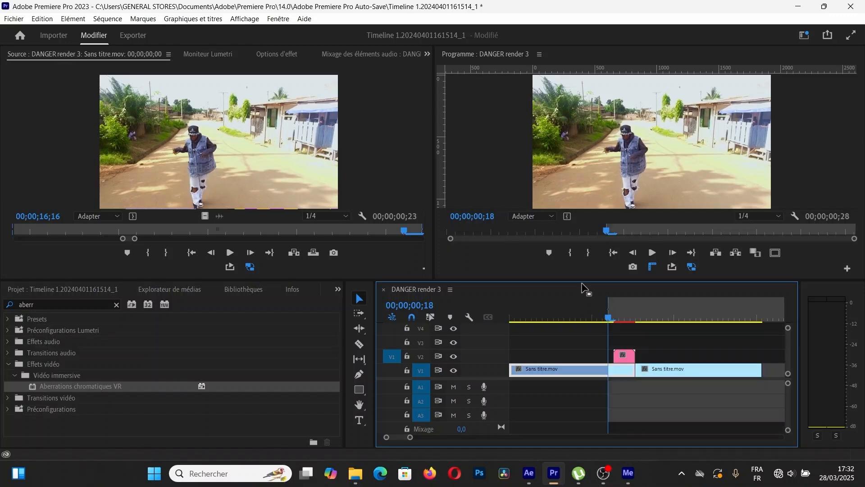
{"action": "left_click", "coordinate": [650, 312]}
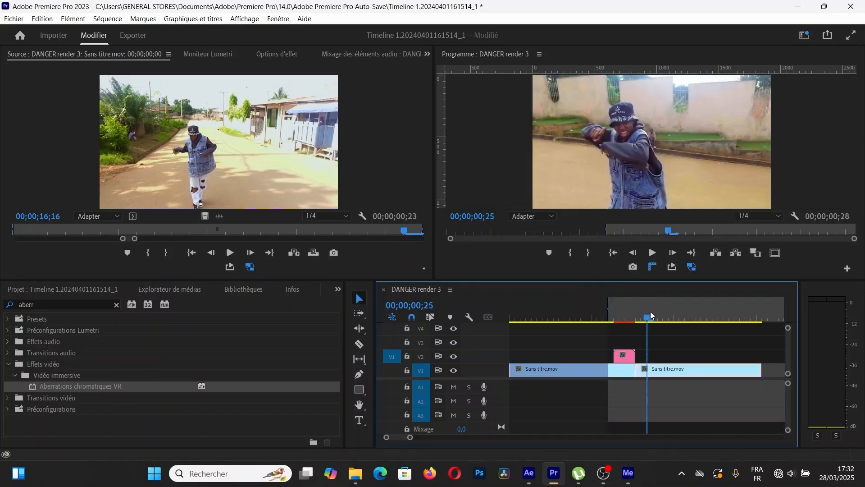
{"action": "key", "text": "o"}
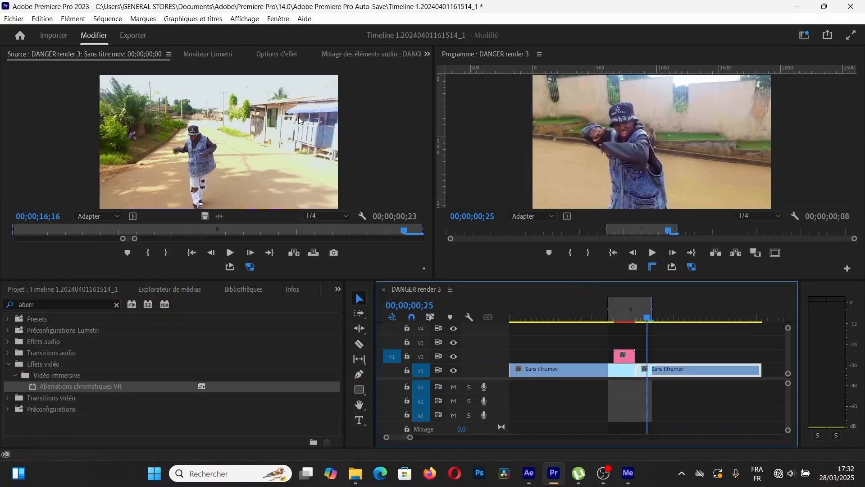
Step: Render the DANGER render 3 sequence from In to Out, and clear the In and Out points
{"action": "left_click", "coordinate": [110, 19]}
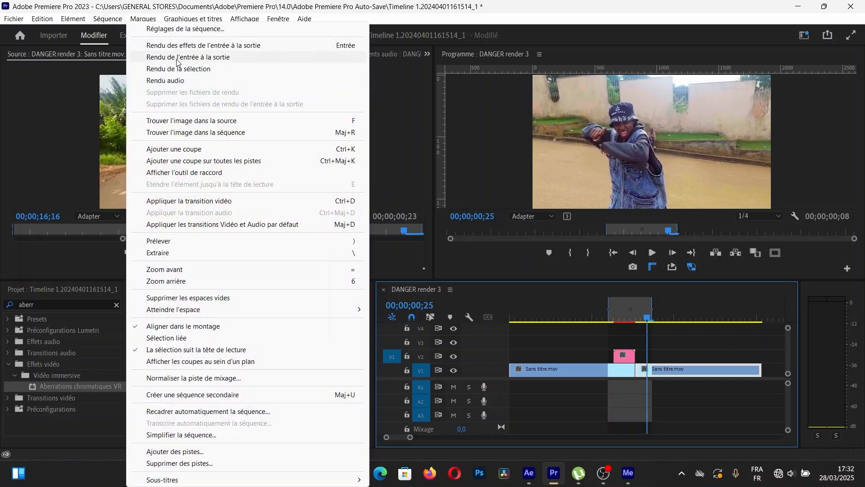
{"action": "left_click", "coordinate": [179, 57]}
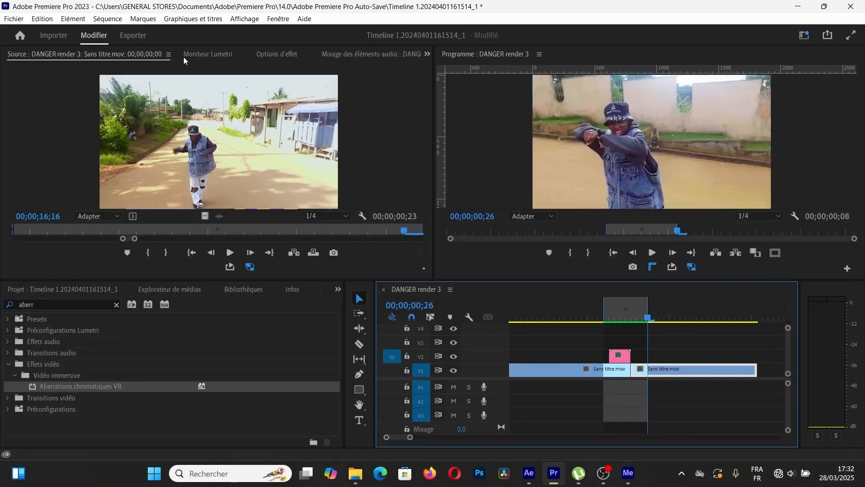
{"action": "right_click", "coordinate": [629, 306]}
{"action": "left_click", "coordinate": [673, 157]}
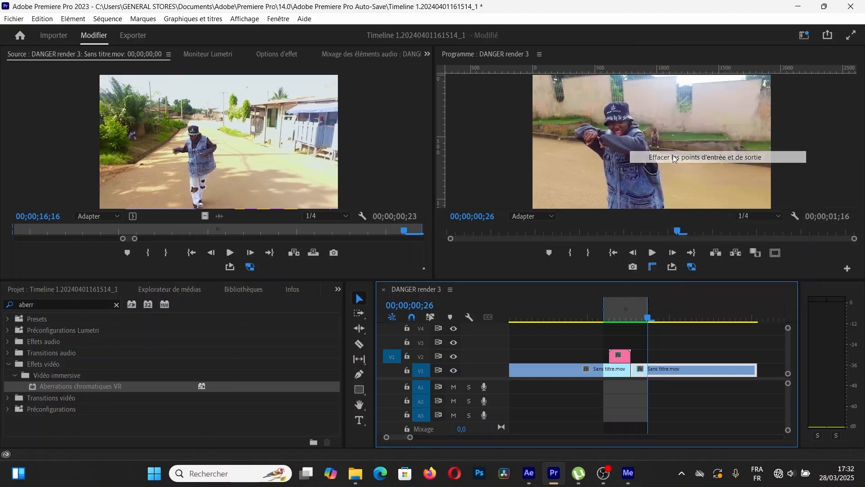
Step: Play back the rendered cut-out transition between the two Sans titre.mov clips, with the whole sequence in view
{"action": "left_click", "coordinate": [525, 319]}
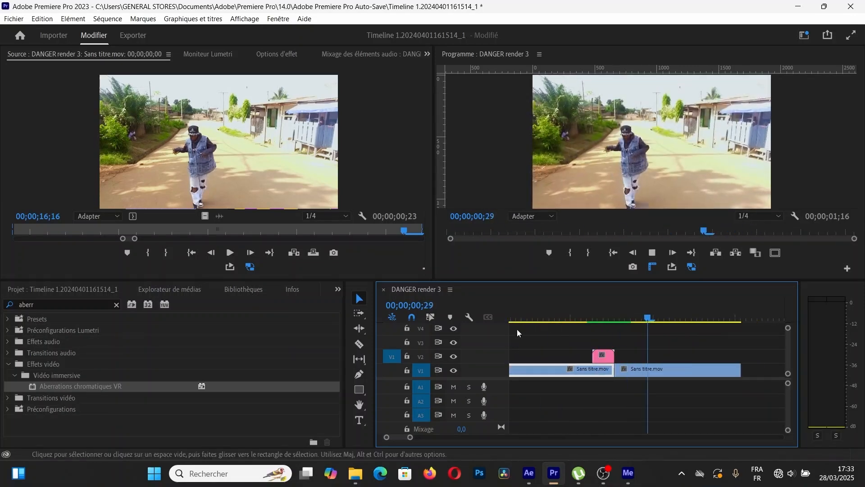
{"action": "left_click_drag", "start_coordinate": [537, 320], "coordinate": [517, 324]}
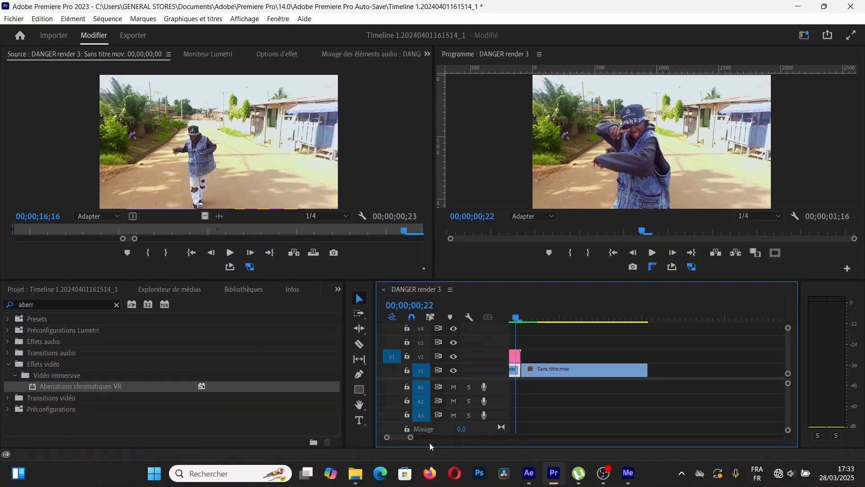
{"action": "left_click_drag", "start_coordinate": [409, 440], "coordinate": [438, 437]}
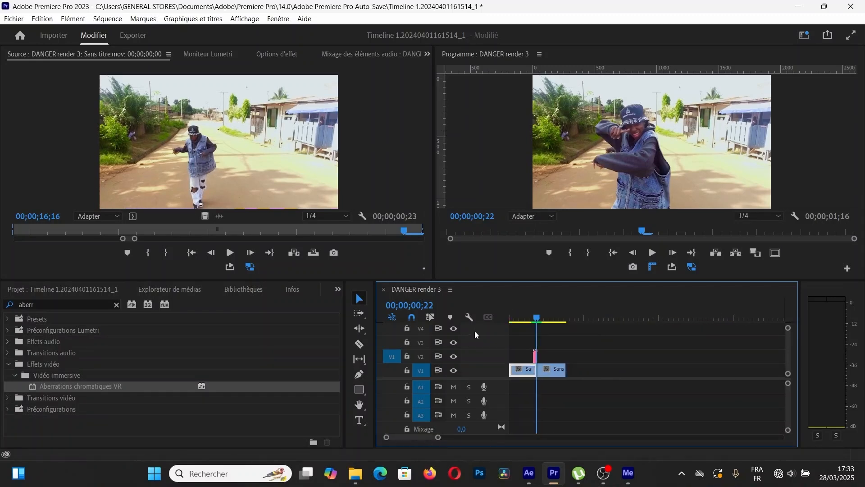
{"action": "left_click", "coordinate": [525, 319]}
{"action": "key", "text": "space"}
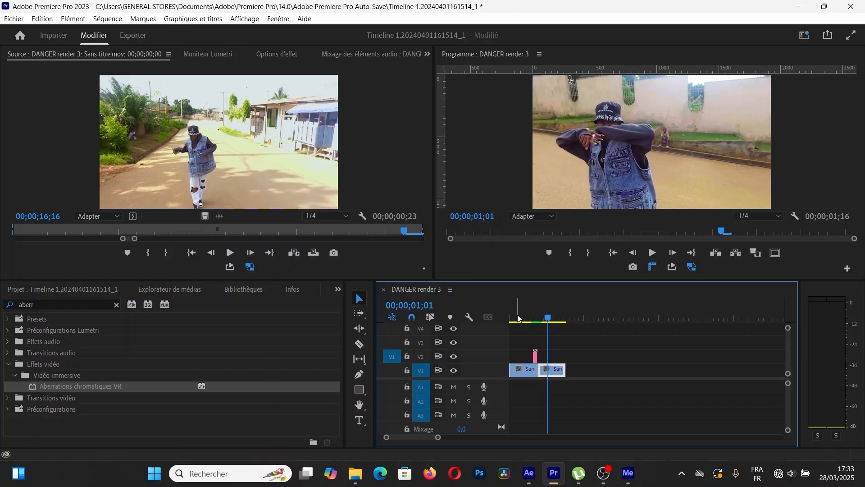